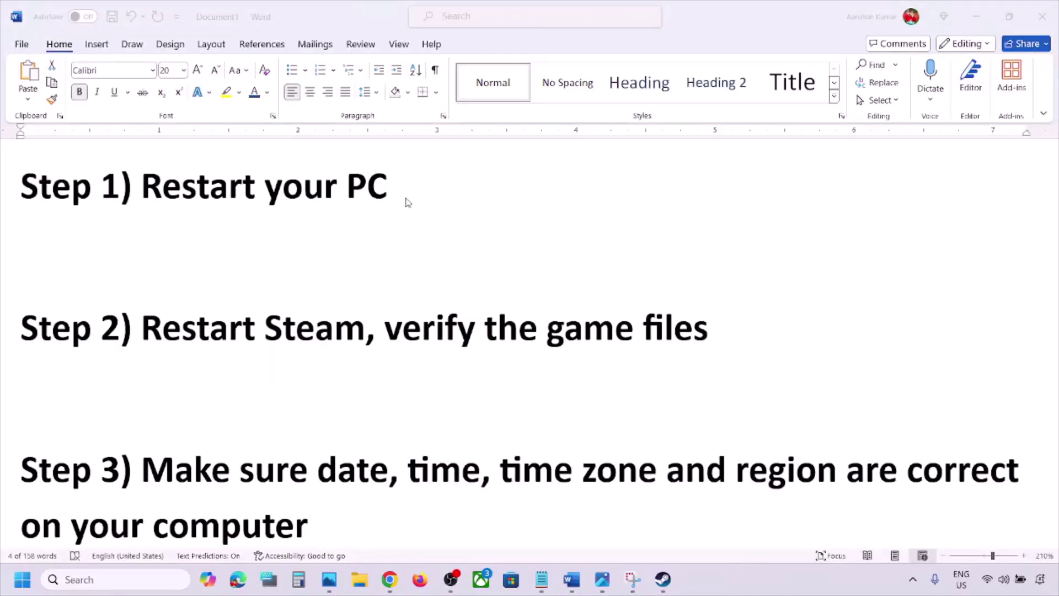
Check the Start menu's restart option without restarting, then highlight 'Restart Steam' in Step 2
left_click(22, 579)
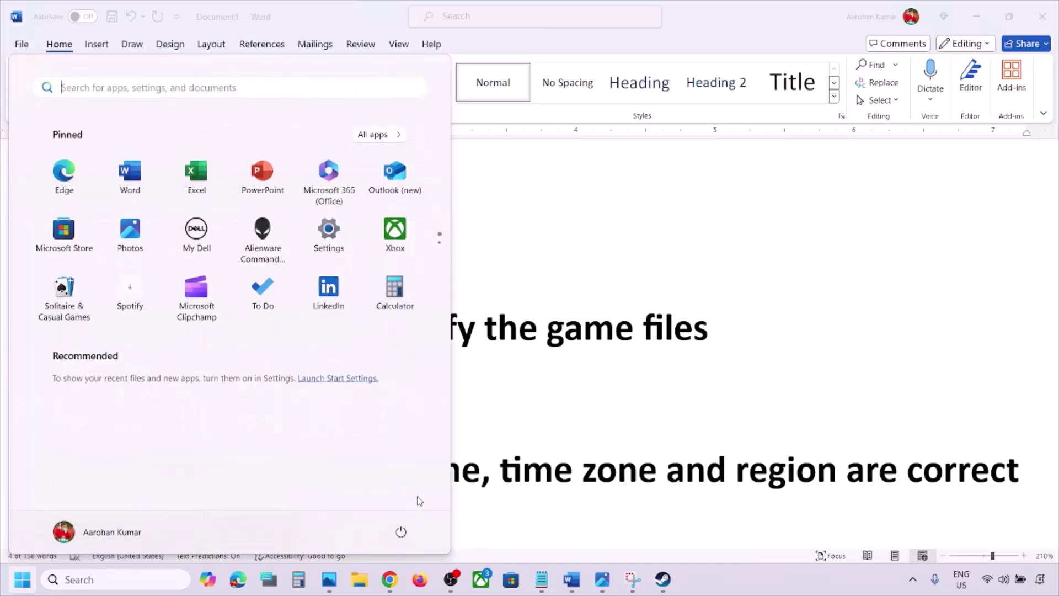
left_click(402, 531)
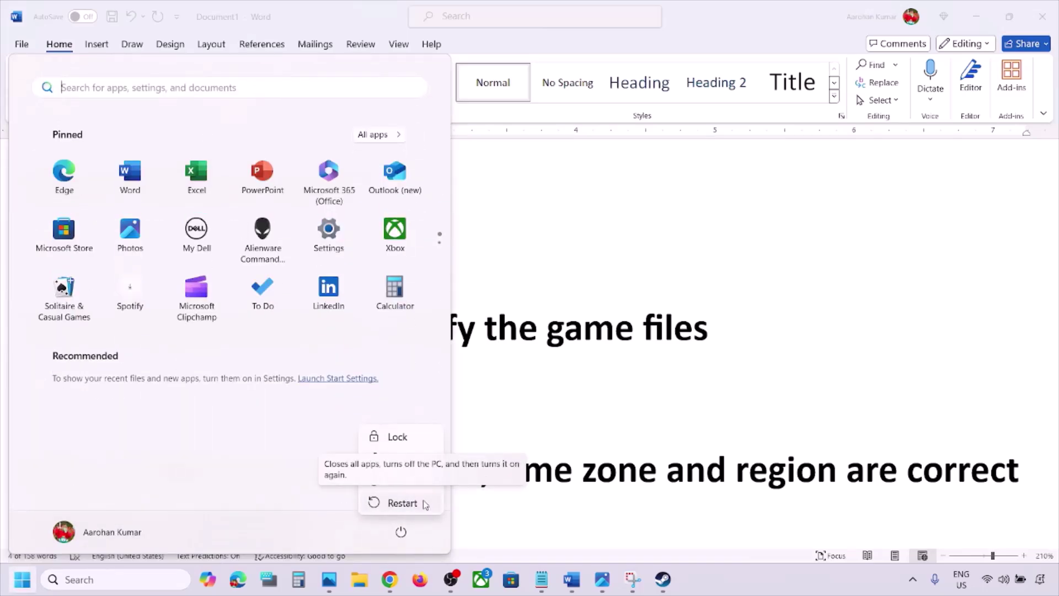
left_click(676, 391)
left_click(682, 369)
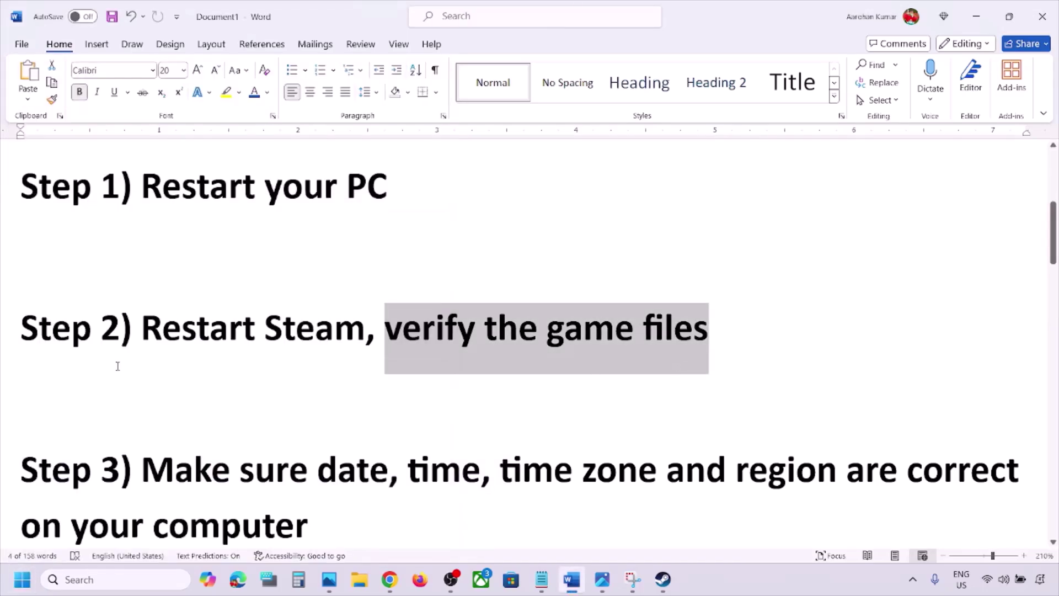
left_click_drag(134, 337, 364, 338)
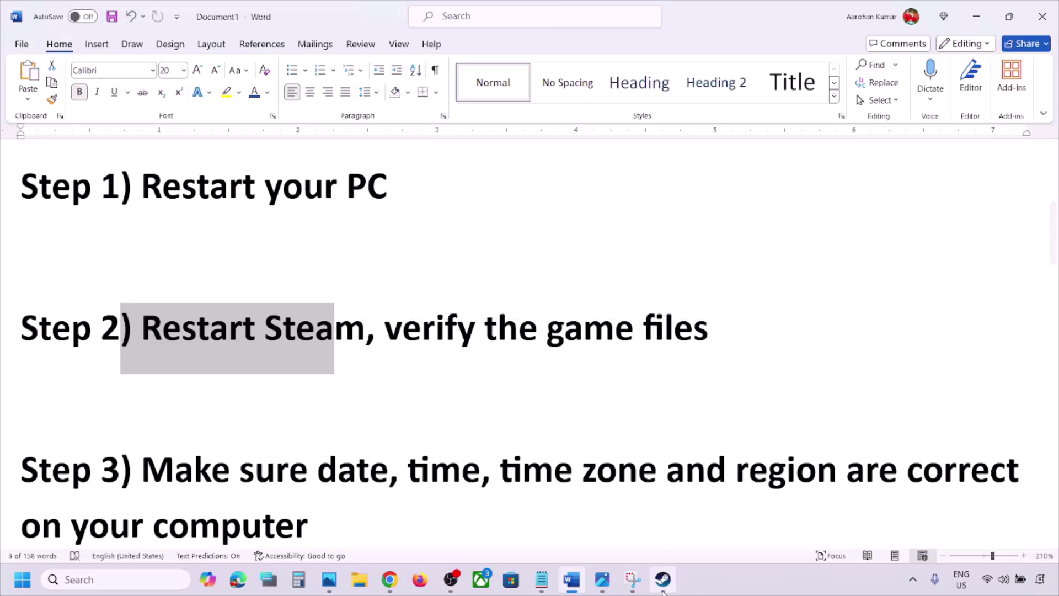
Review Steam's client exit option and the Steam search result's options without launching anything
left_click(663, 579)
left_click(34, 13)
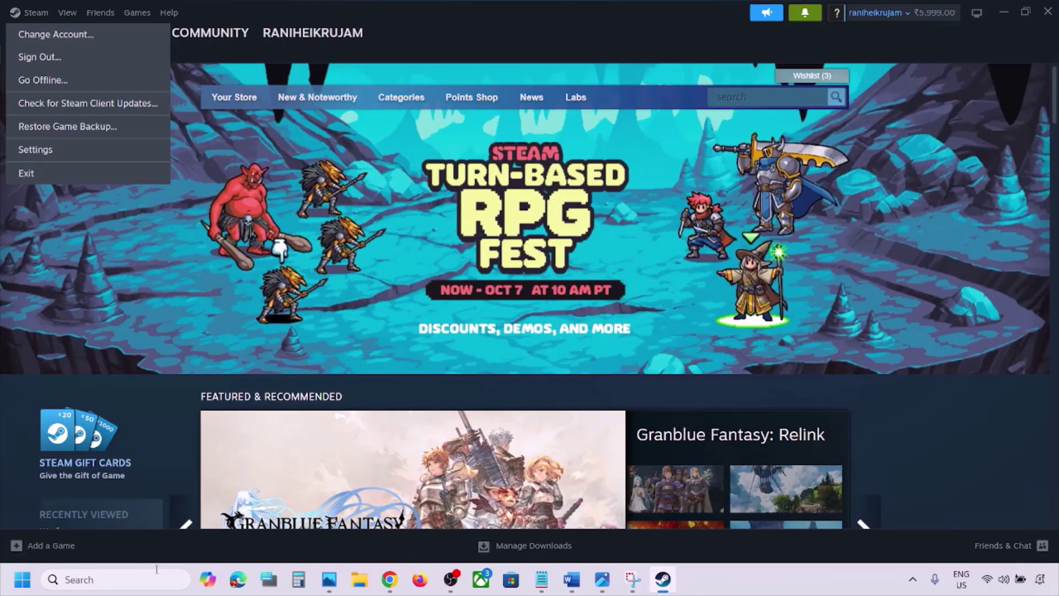
left_click(107, 581)
type("steam")
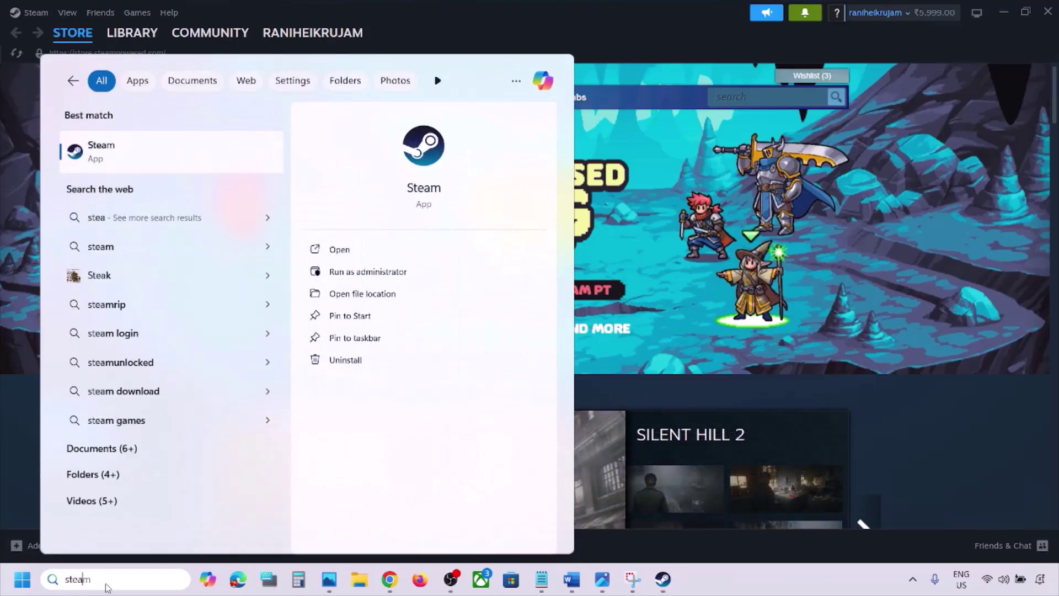
right_click(117, 164)
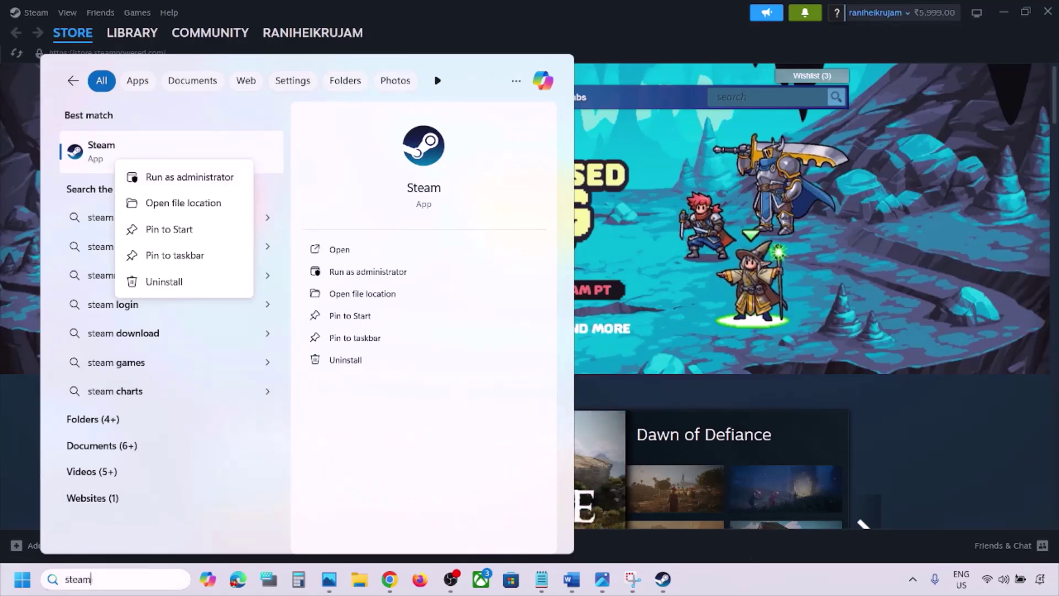
left_click(696, 579)
Highlight 'verify the game files' and view the Steam library and Installed Files screenshots at 100%
left_click(571, 580)
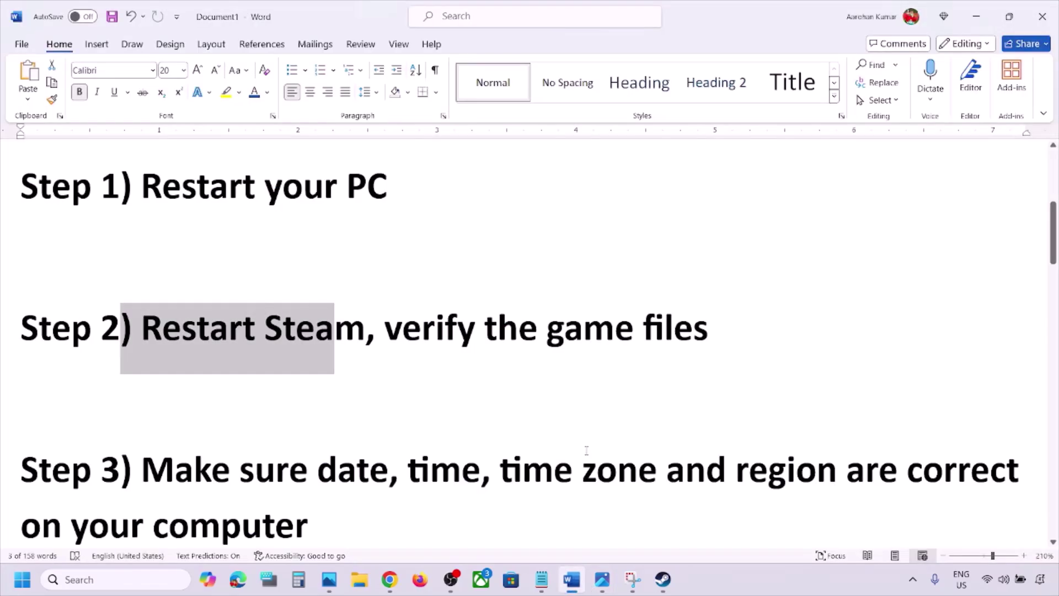
left_click_drag(386, 330, 696, 322)
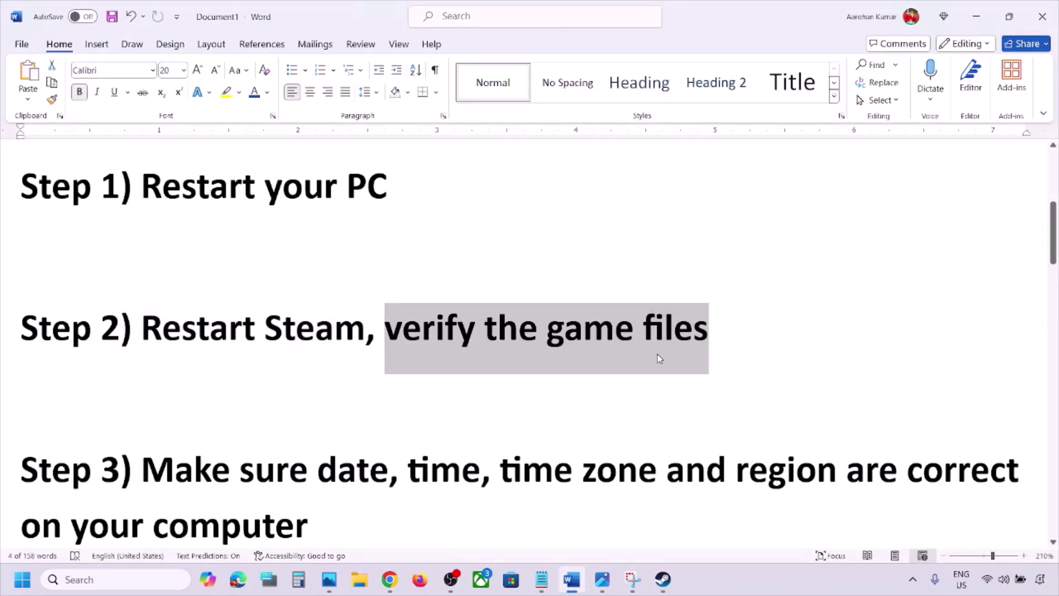
left_click(745, 585)
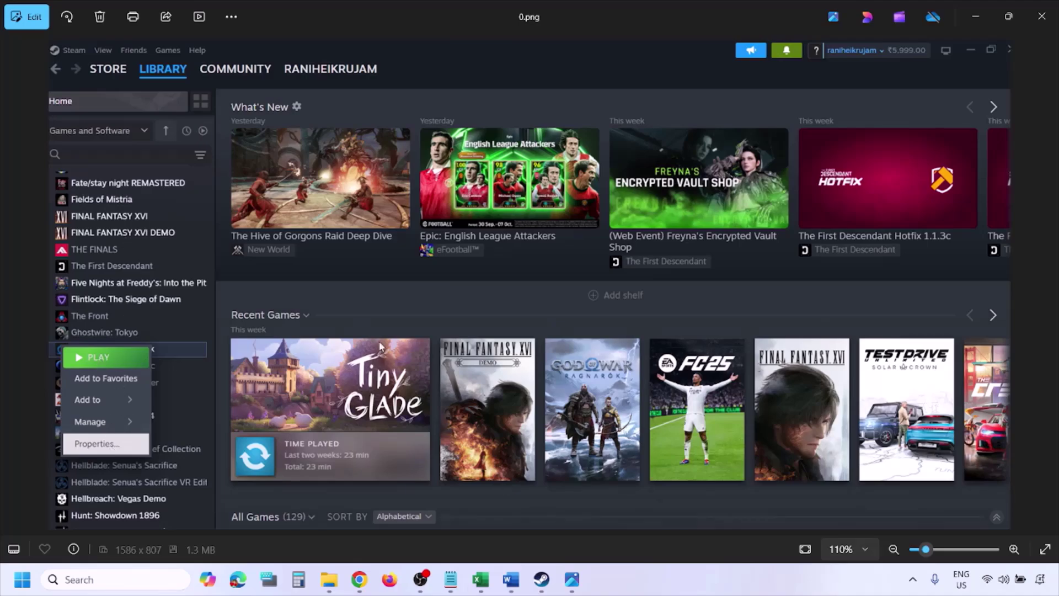
key("ctrl+minus")
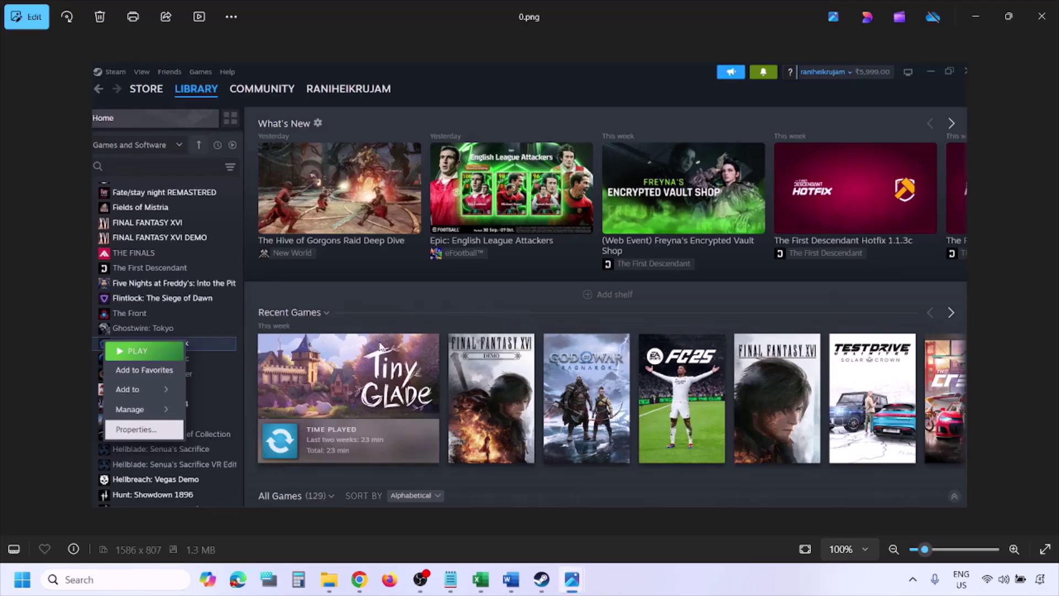
key("Right")
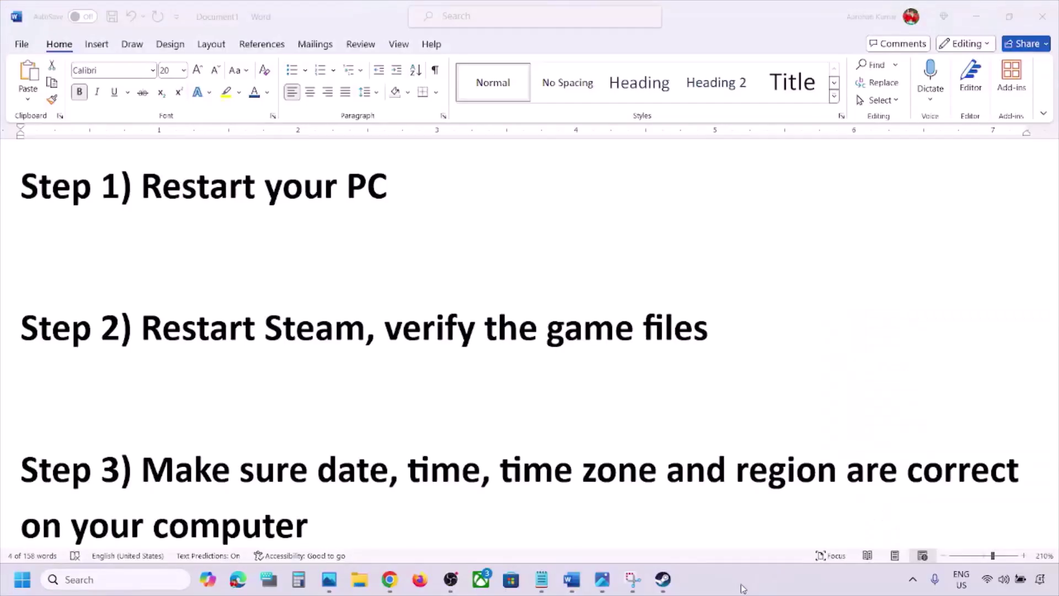
scroll(430, 388, "down", 3)
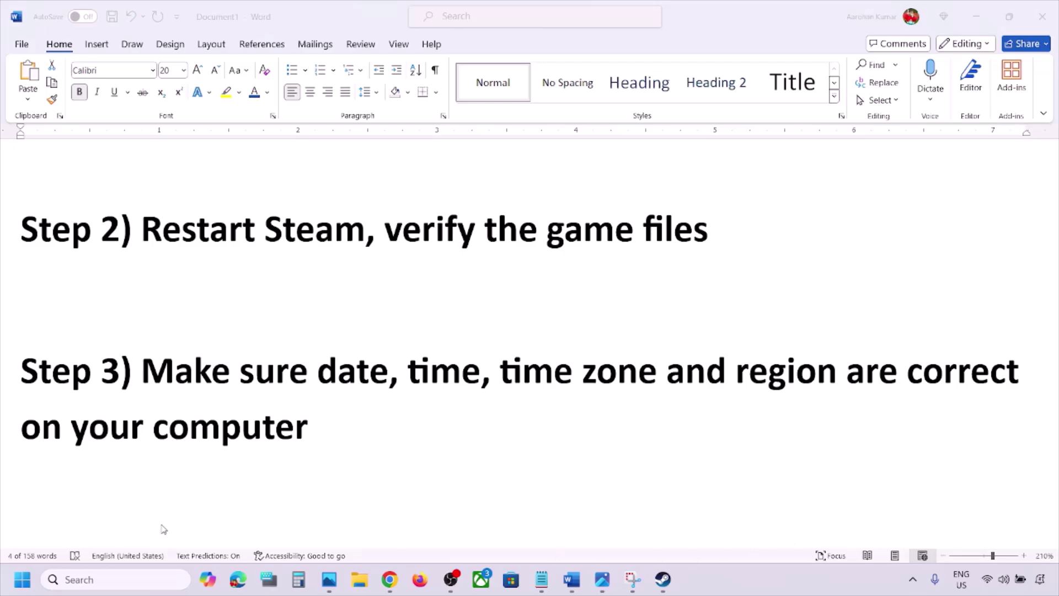
Sync the clock with time.windows.com under Time & language > Date & time
key("super+i")
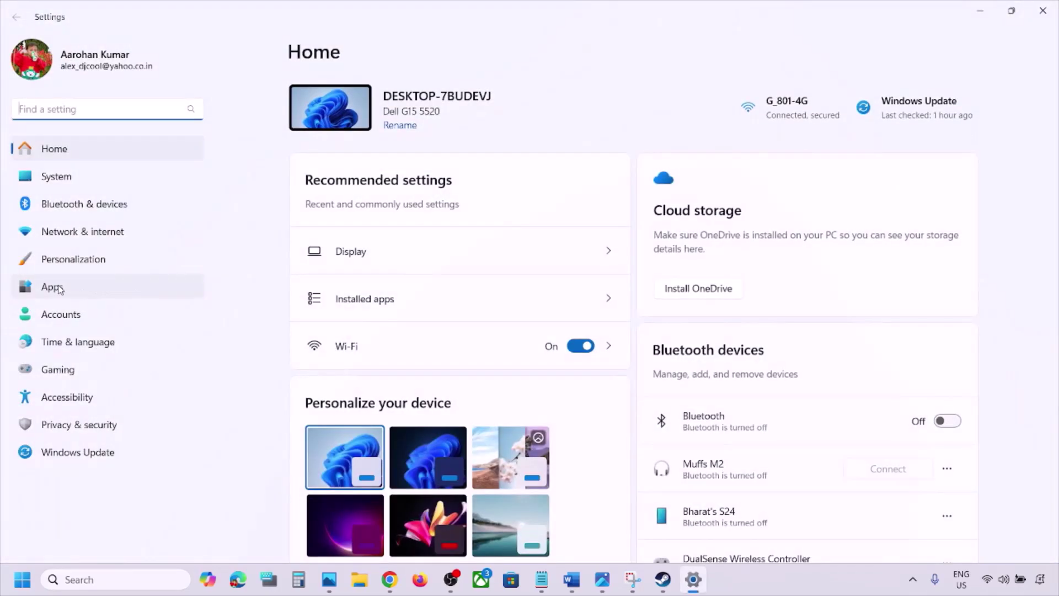
left_click(67, 343)
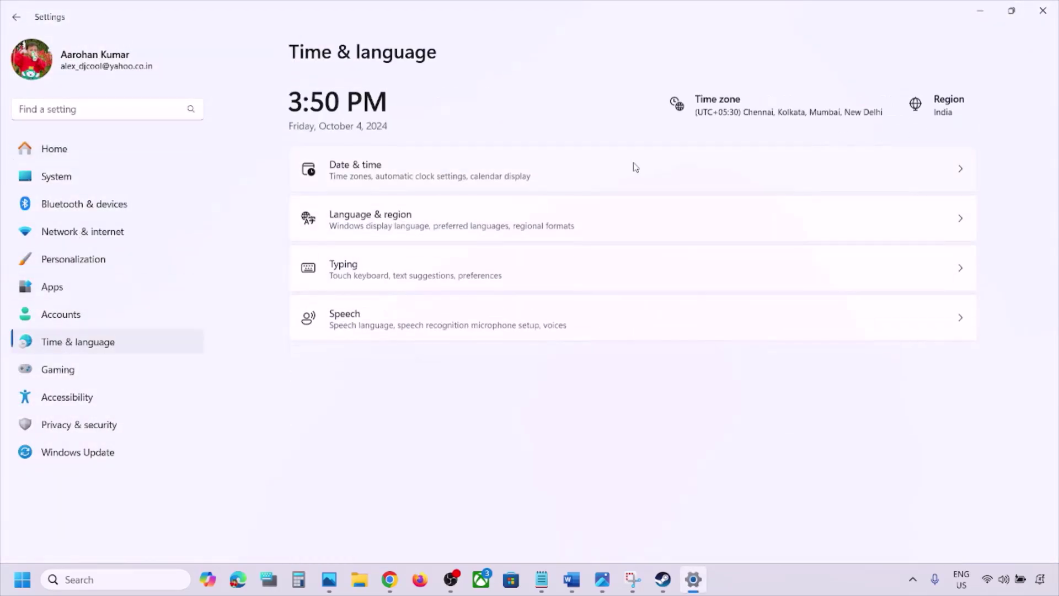
left_click(481, 177)
scroll(501, 288, "down", 2)
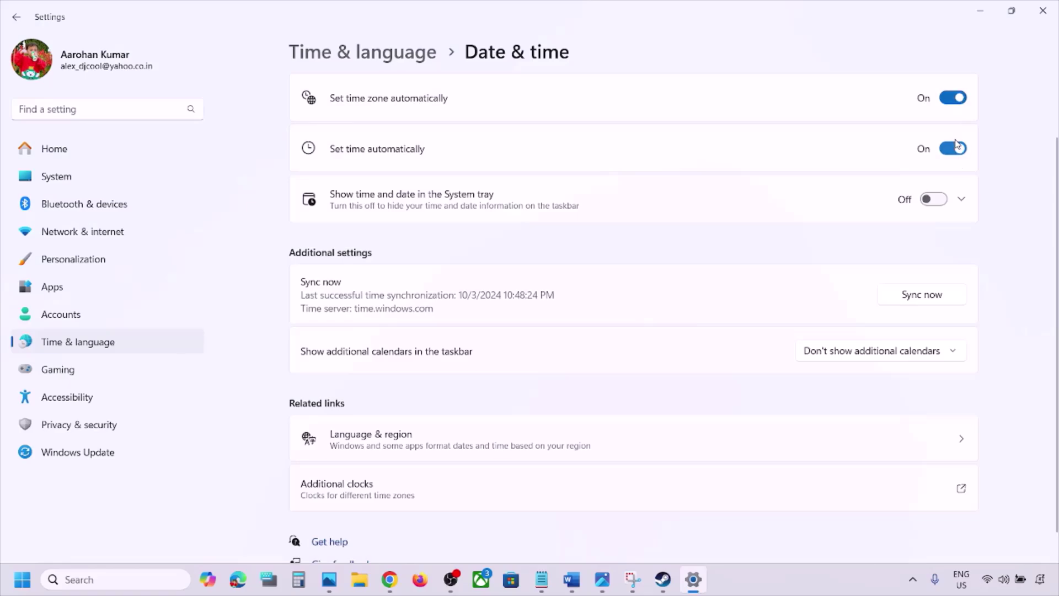
scroll(653, 320, "down", 1)
scroll(653, 322, "up", 1)
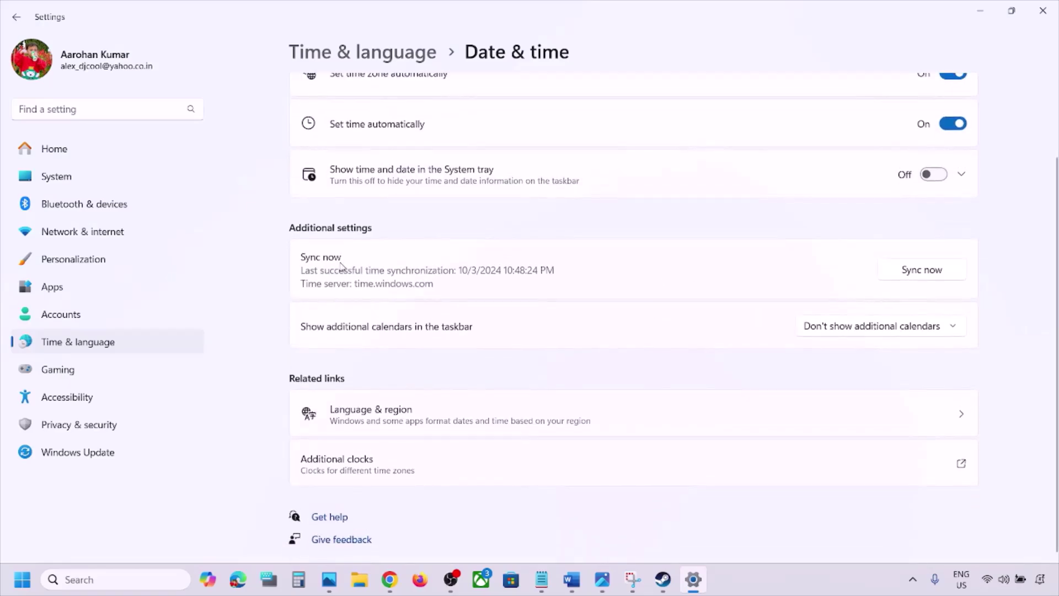
left_click(927, 274)
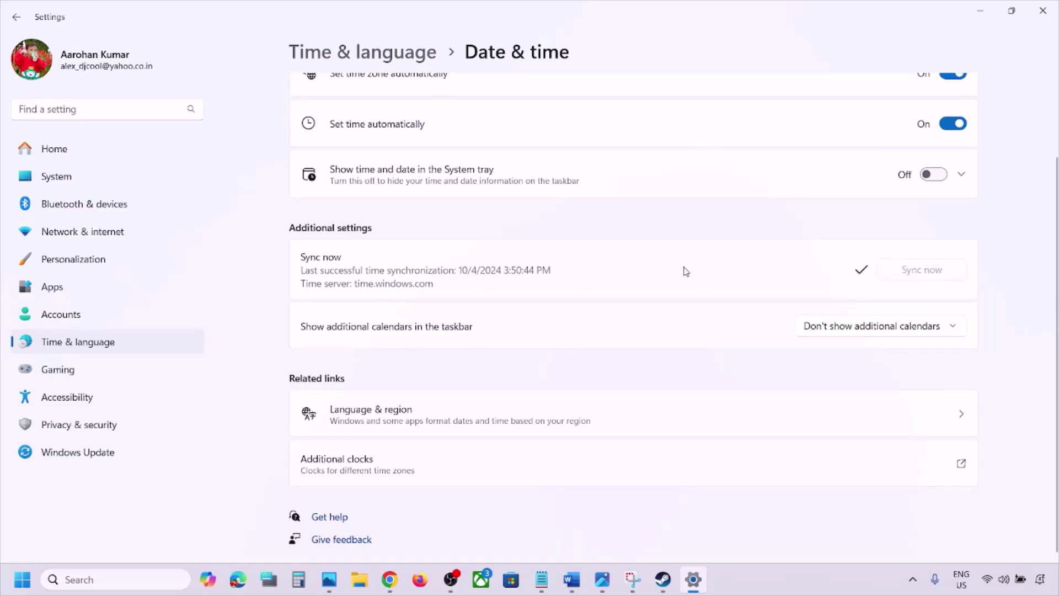
Confirm the country in Language & region is still India, then close Settings
left_click(122, 344)
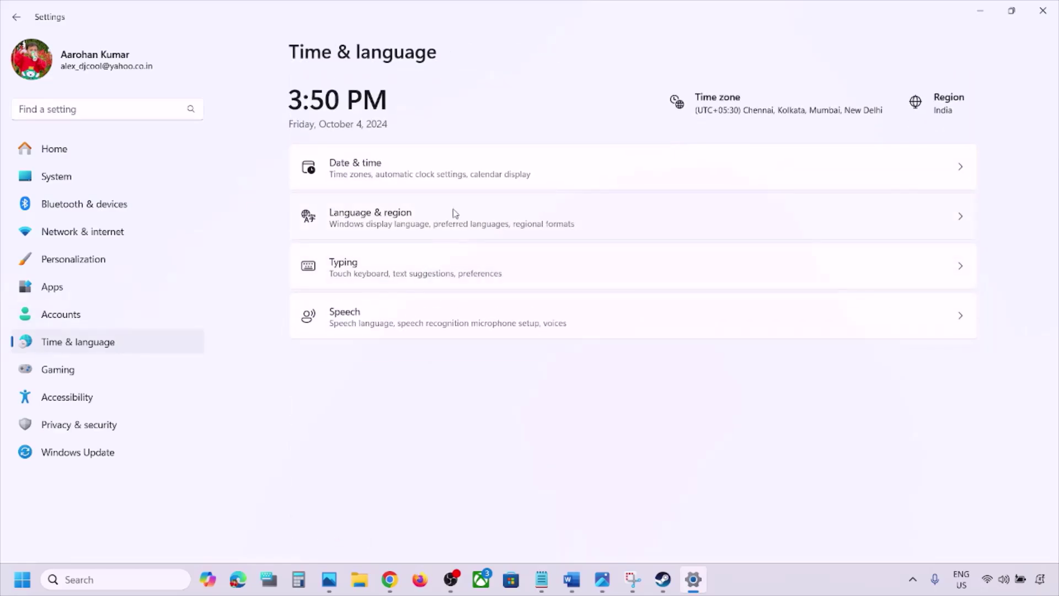
left_click(455, 214)
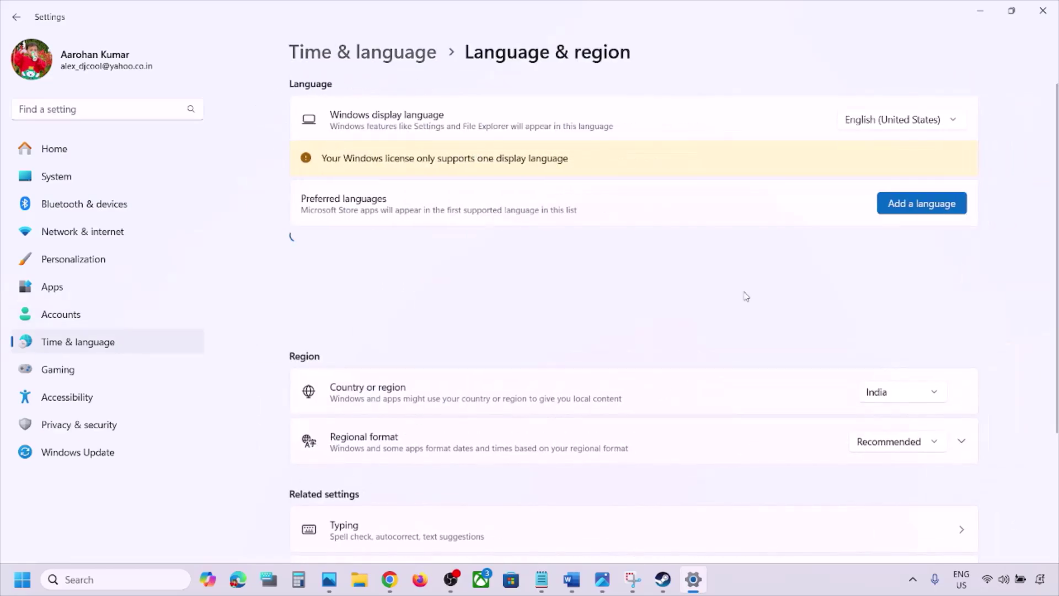
left_click(882, 393)
left_click(1033, 151)
left_click(1044, 10)
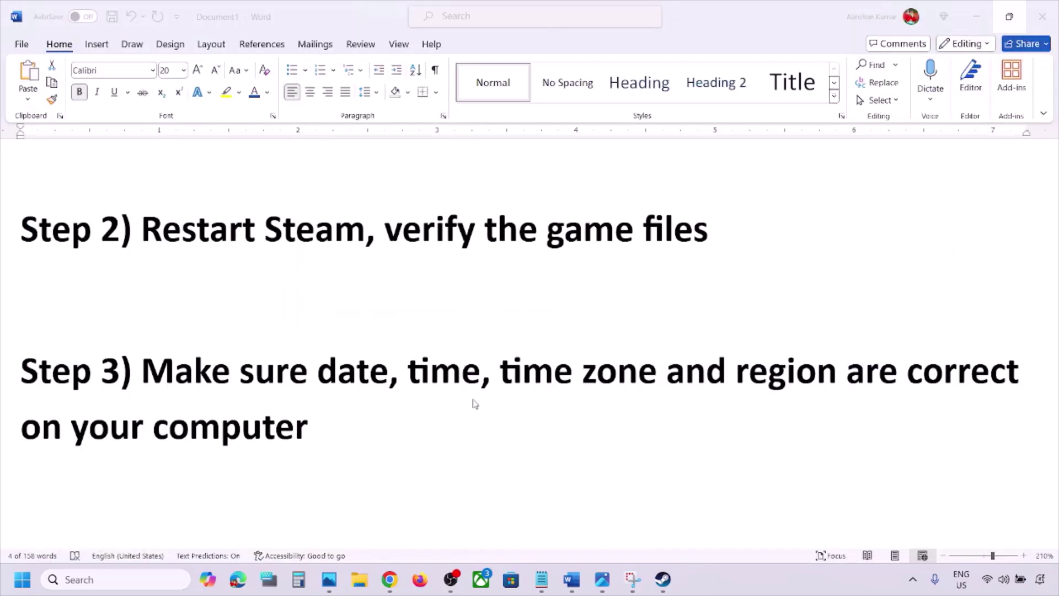
scroll(473, 403, "down", 1)
Highlight 'Shut down your computer' in Step 4 and check the power choices without shutting down
scroll(473, 402, "down", 5)
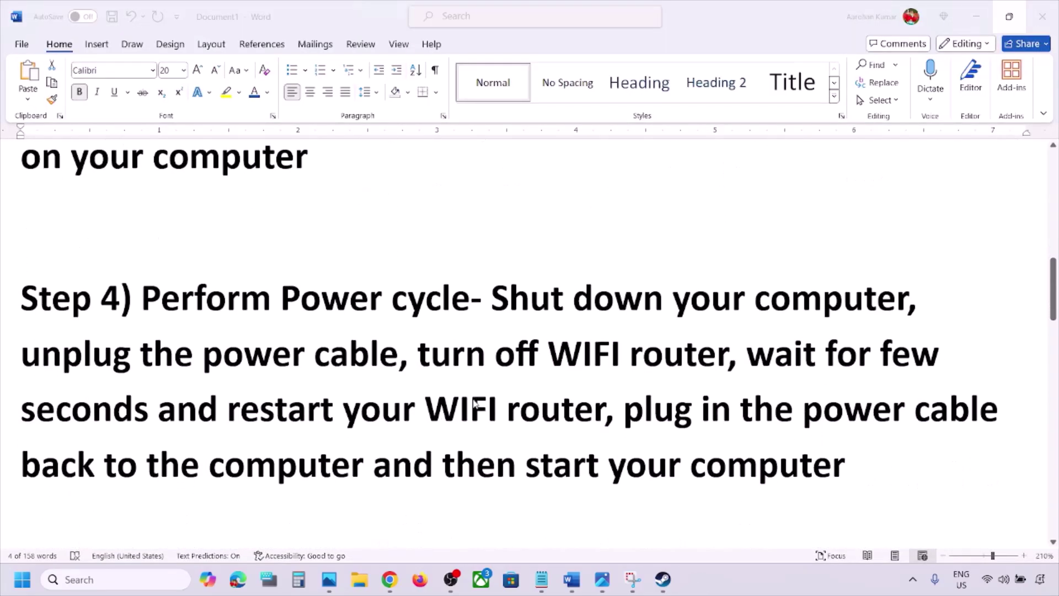
scroll(474, 403, "up", 1)
left_click(495, 279)
left_click_drag(495, 279, 907, 281)
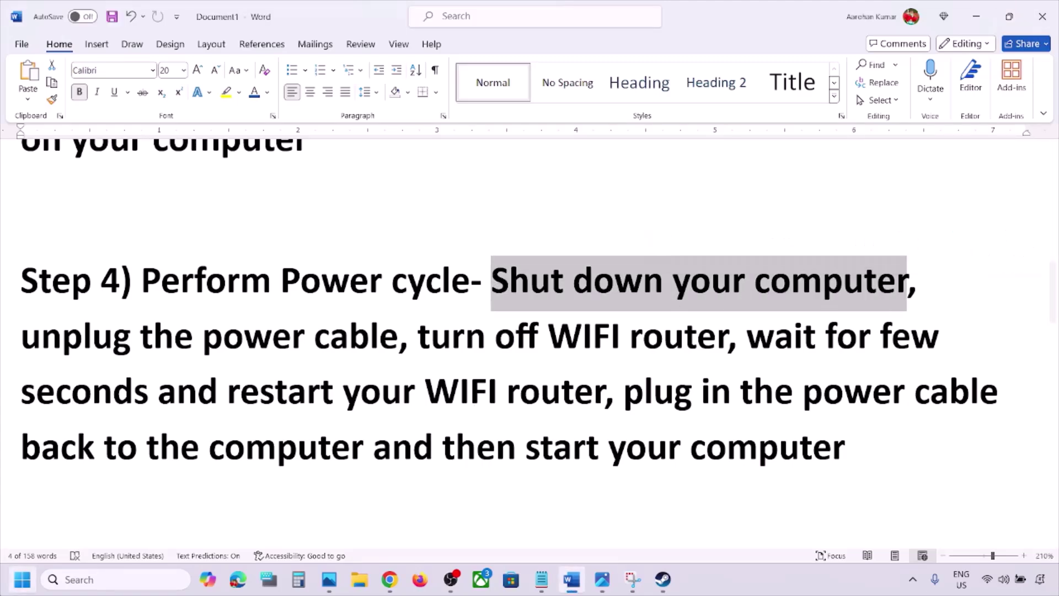
key("super")
left_click(401, 531)
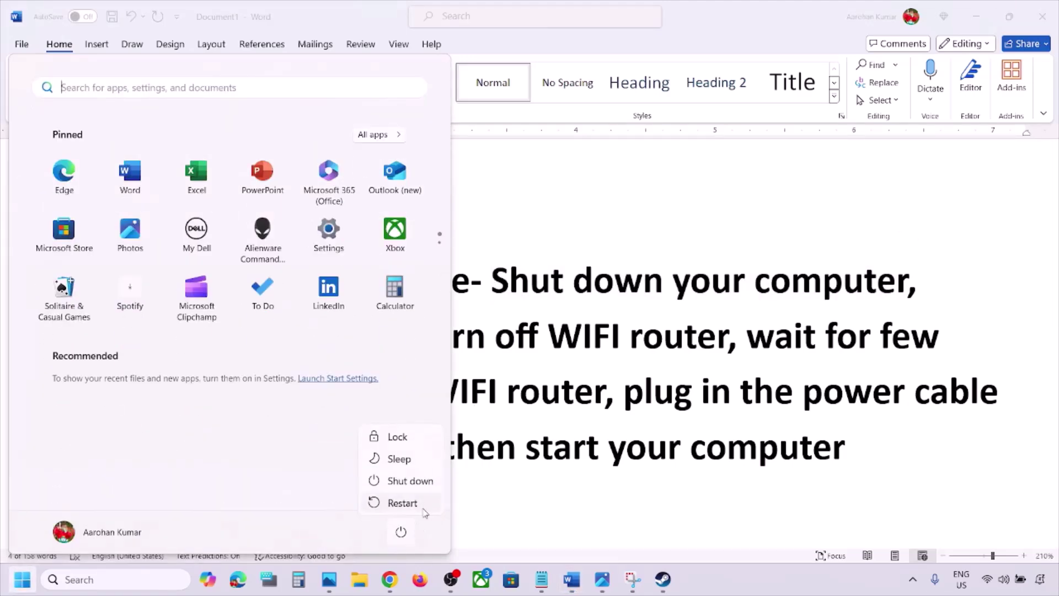
left_click(486, 371)
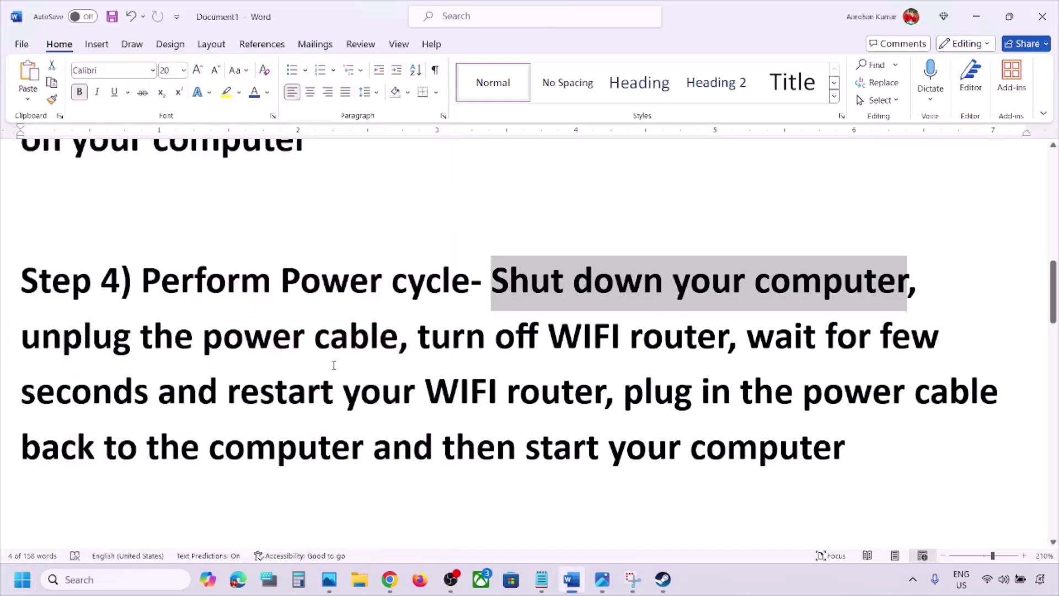
Highlight Step 4's unplug the power cable, turn off WIFI router and start your computer lines
left_click_drag(52, 344, 336, 467)
left_click(465, 337)
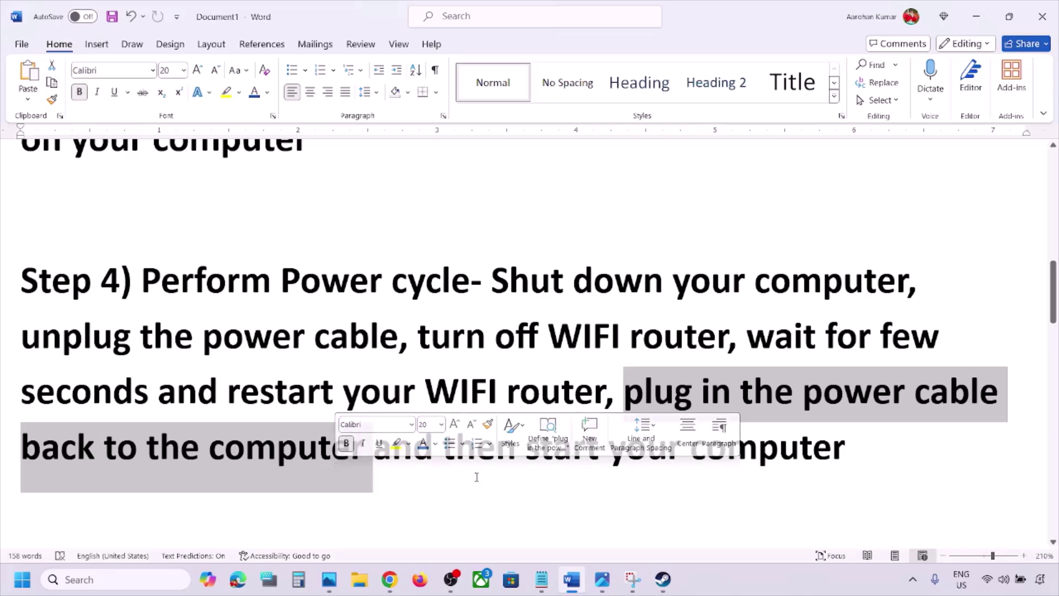
left_click(476, 450)
left_click_drag(444, 451, 847, 450)
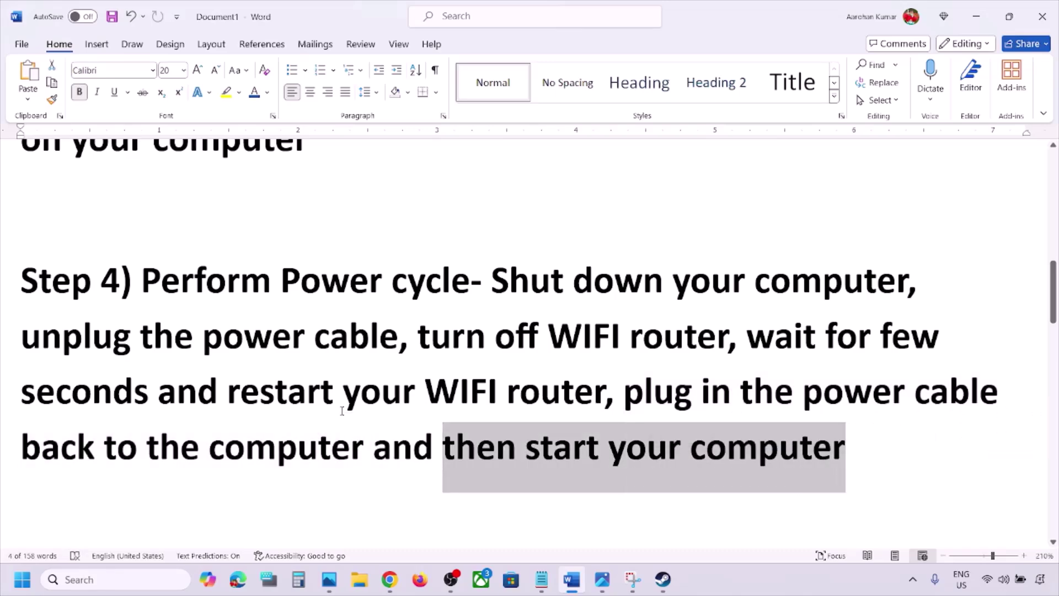
left_click(322, 409)
scroll(322, 408, "down", 6)
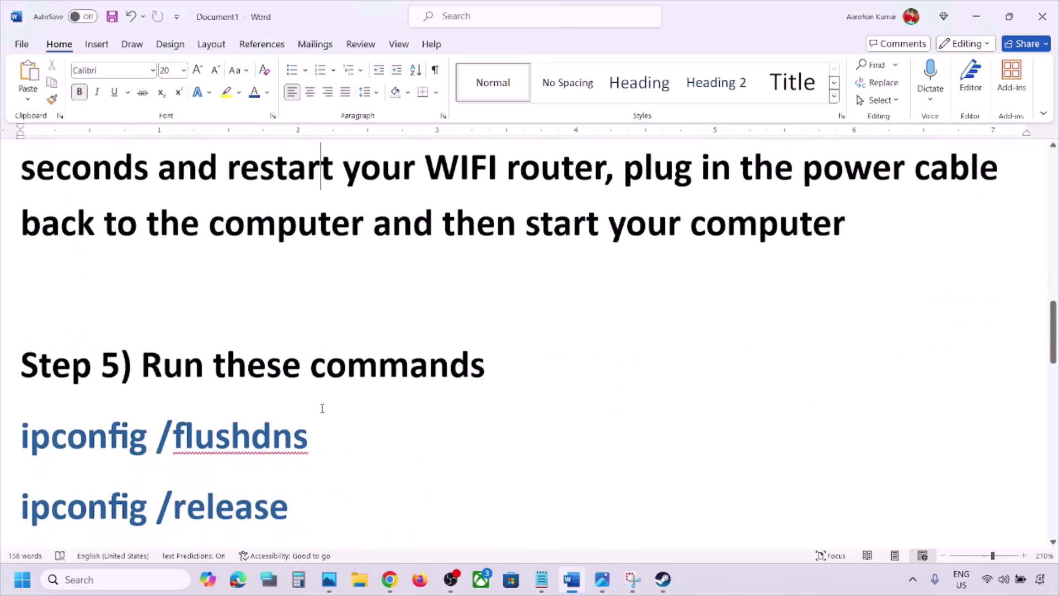
Launch Command Prompt (cmd) as administrator
scroll(322, 408, "down", 1)
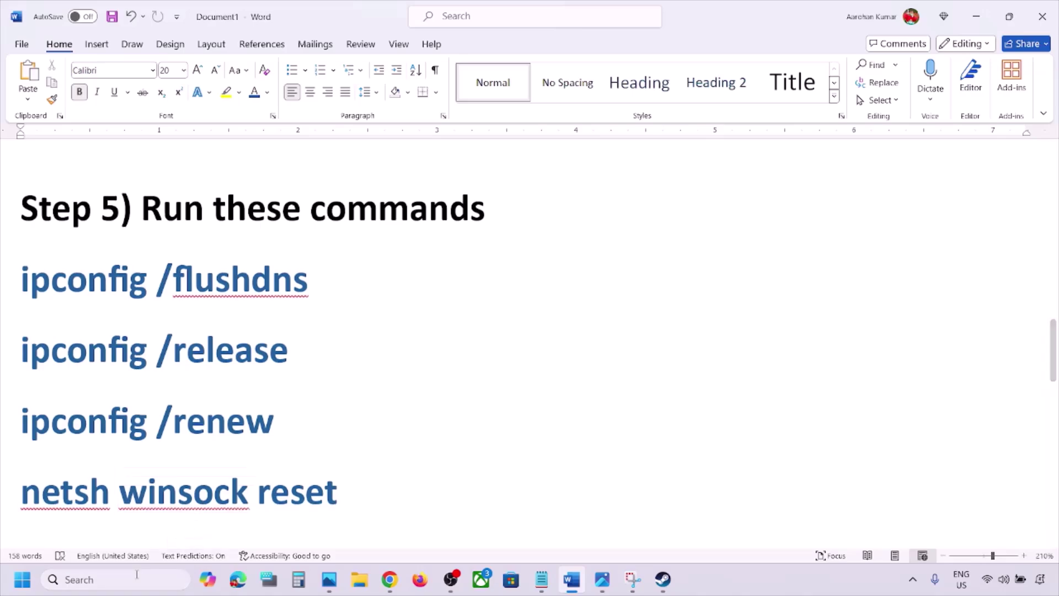
left_click(113, 581)
type("cmd")
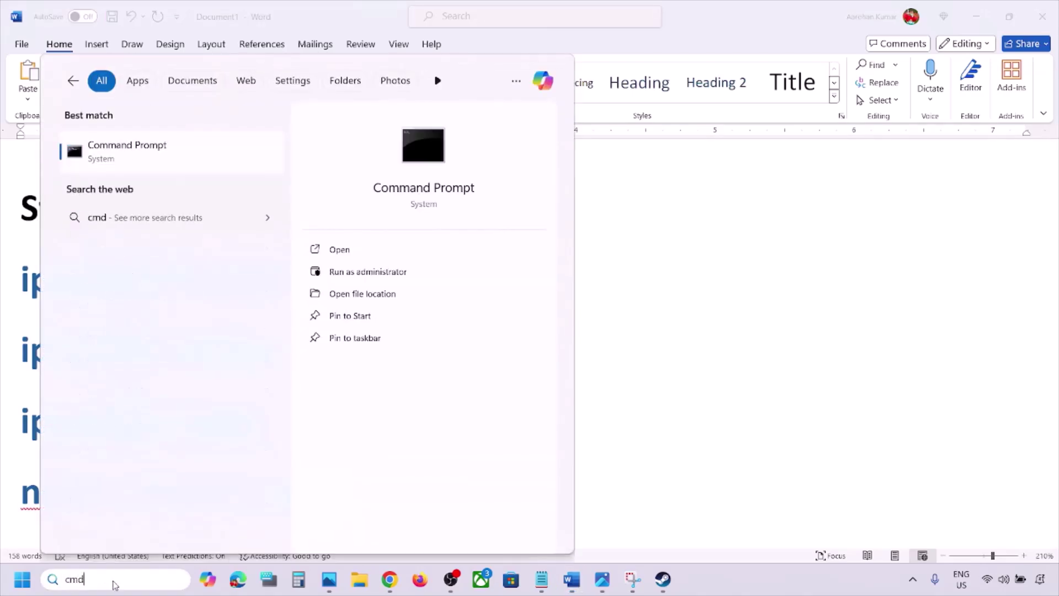
right_click(134, 162)
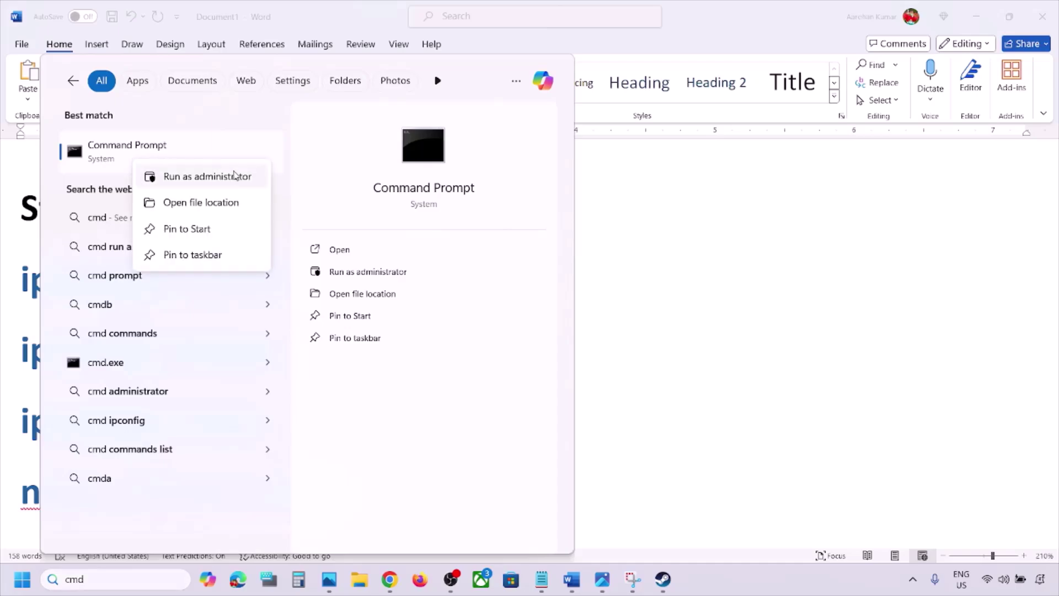
left_click(227, 178)
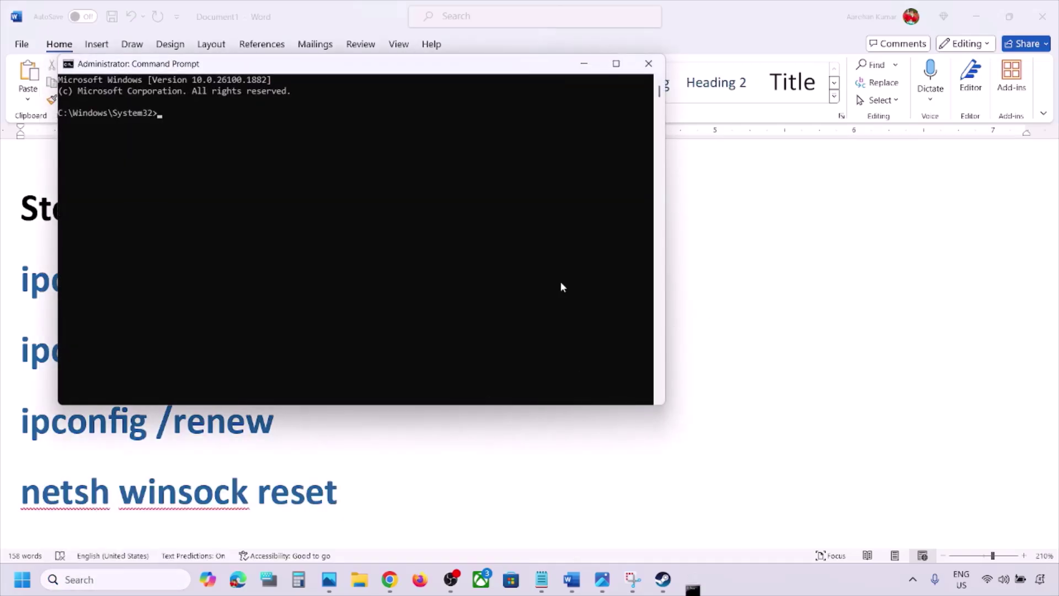
Copy ipconfig /flushdns from Word and run it in Command Prompt
left_click(830, 355)
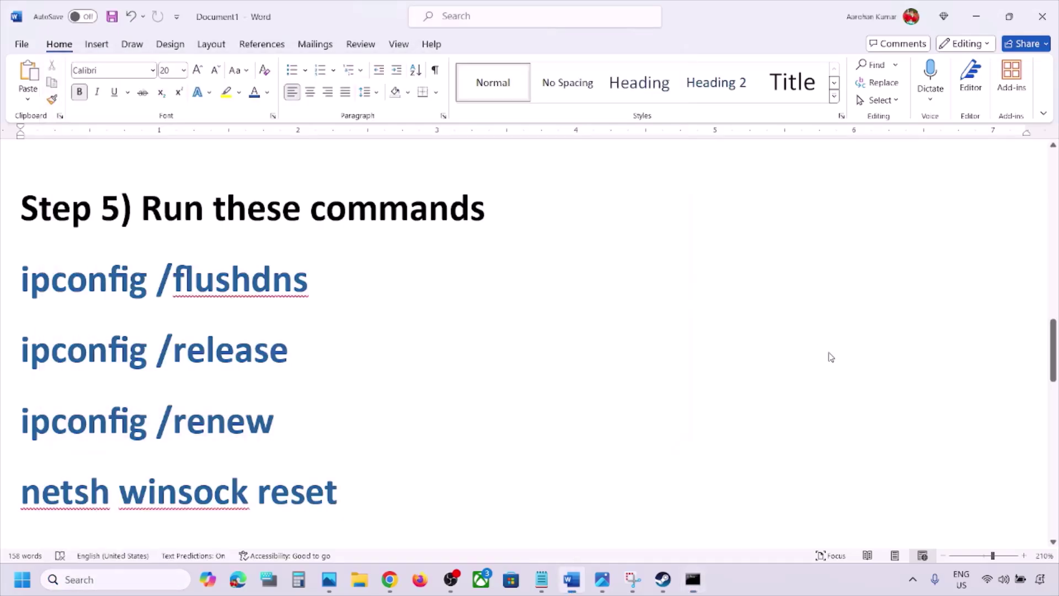
triple_click(319, 275)
right_click(33, 259)
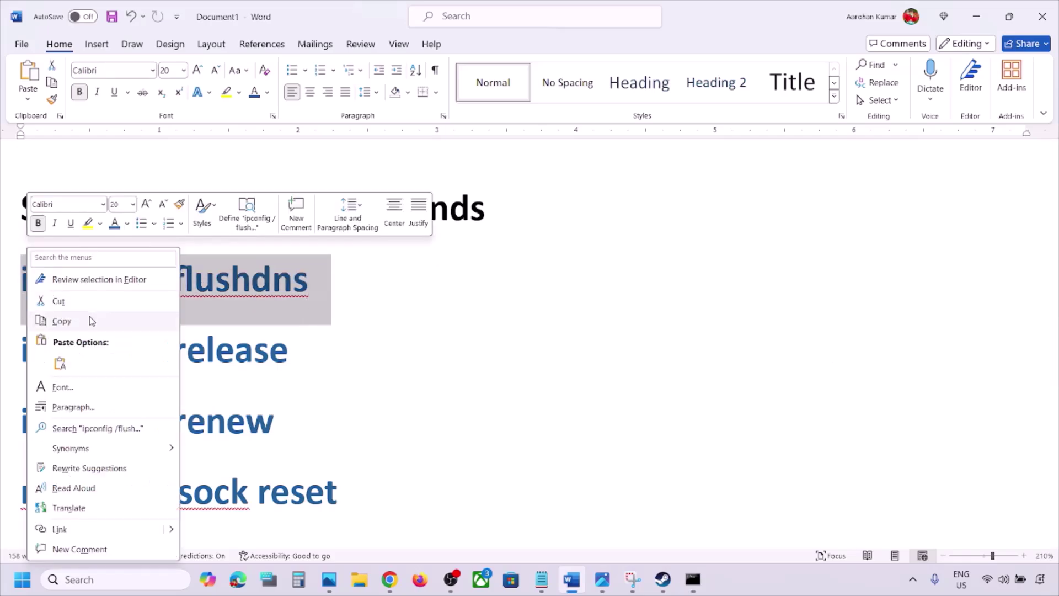
left_click(91, 321)
left_click(693, 579)
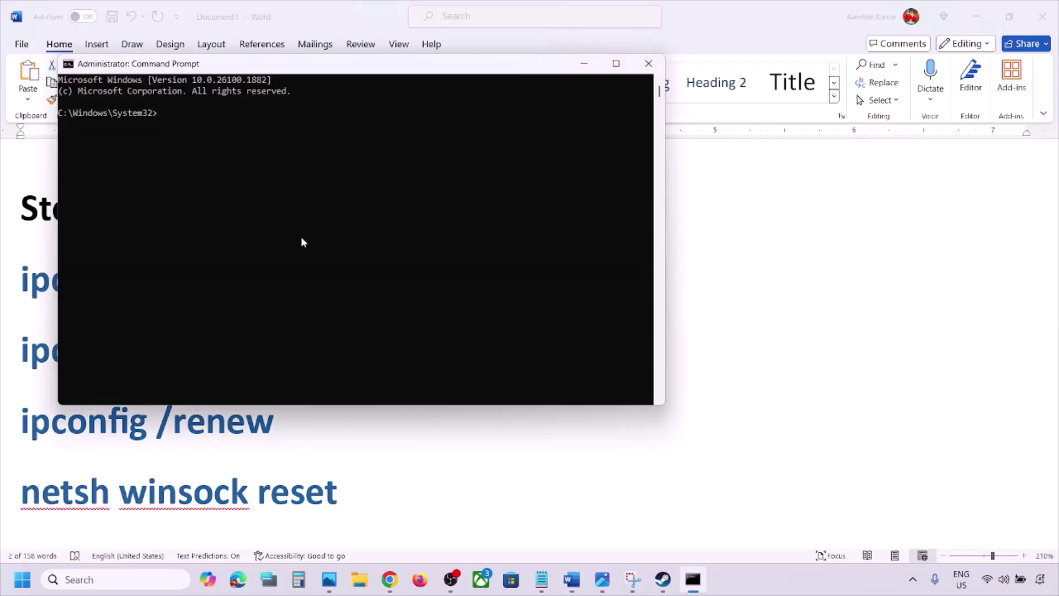
key("ctrl+v")
key("Return")
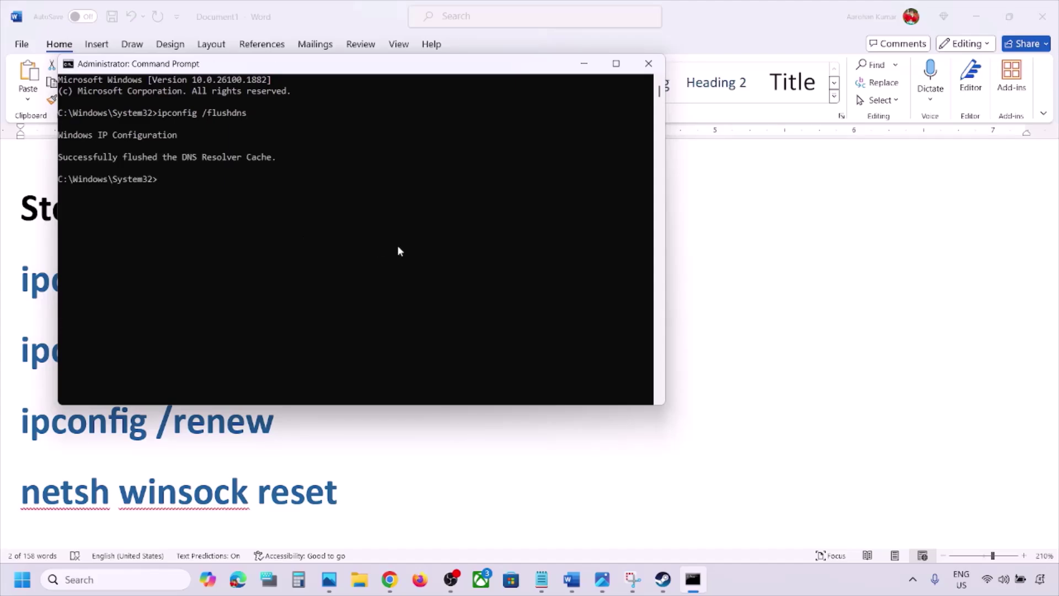
Copy ipconfig /release from Word and run it in Command Prompt
key("alt+Tab")
left_click_drag(309, 342, 18, 351)
right_click(64, 356)
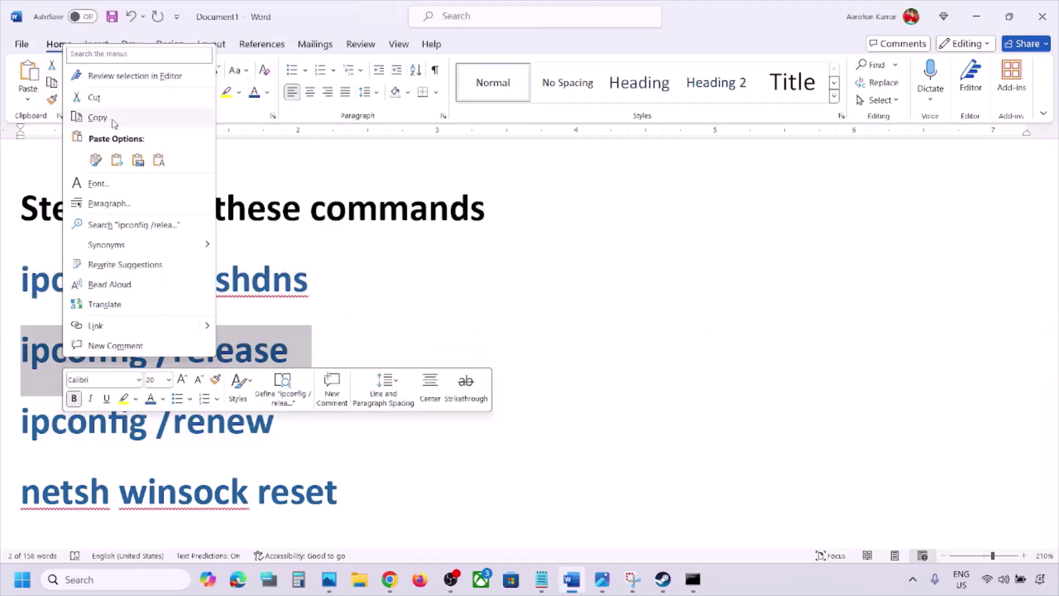
left_click(114, 119)
left_click(693, 579)
key("ctrl+v")
key("Return")
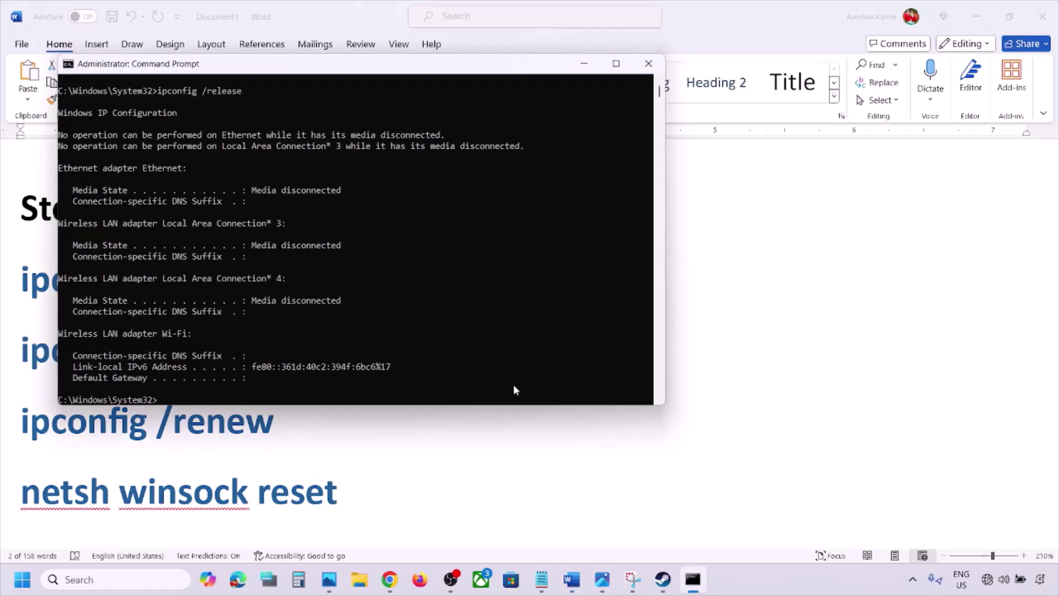
Copy ipconfig /renew from Word and run it in Command Prompt
left_click(469, 457)
scroll(350, 428, "down", 5)
scroll(350, 428, "up", 2)
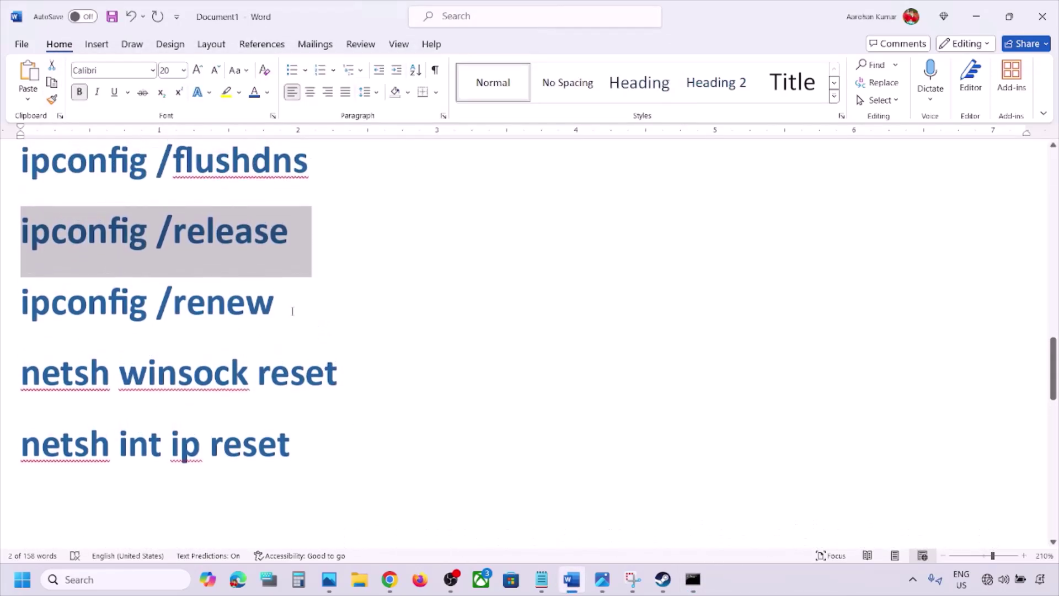
left_click_drag(288, 300, 89, 302)
key("ctrl+c")
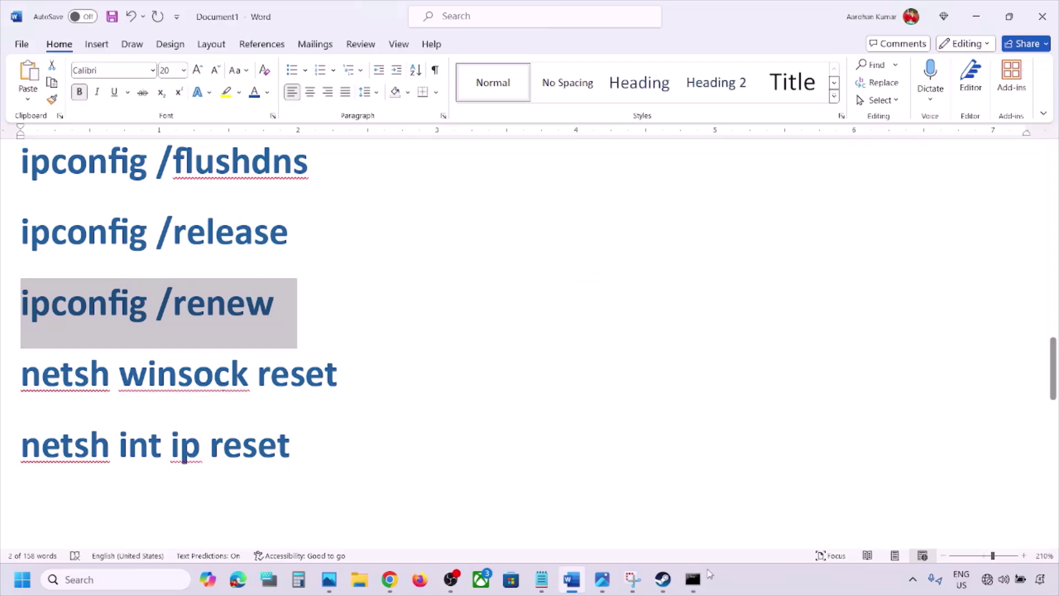
left_click(693, 580)
key("ctrl+v")
key("Return")
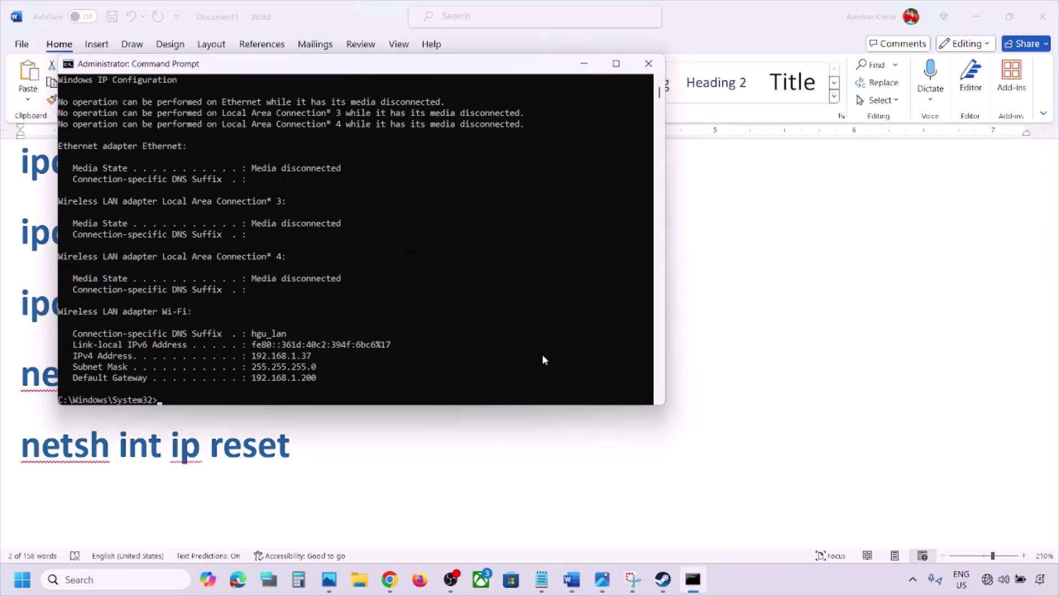
Copy netsh winsock reset from Word and run it in Command Prompt
left_click(509, 466)
left_click_drag(352, 373, 22, 378)
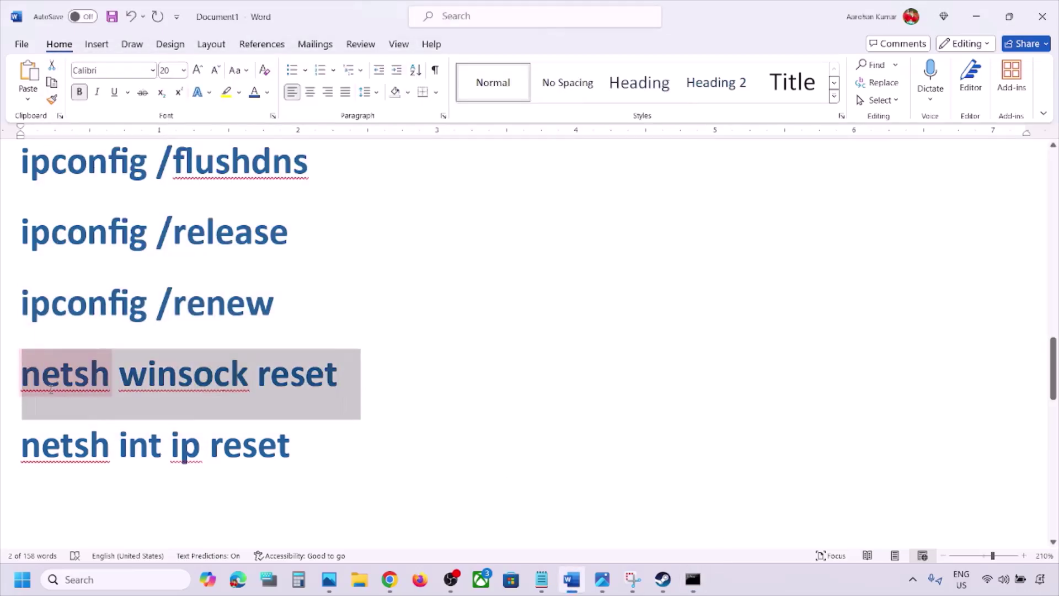
key("ctrl+c")
left_click(693, 579)
key("ctrl+v")
key("Return")
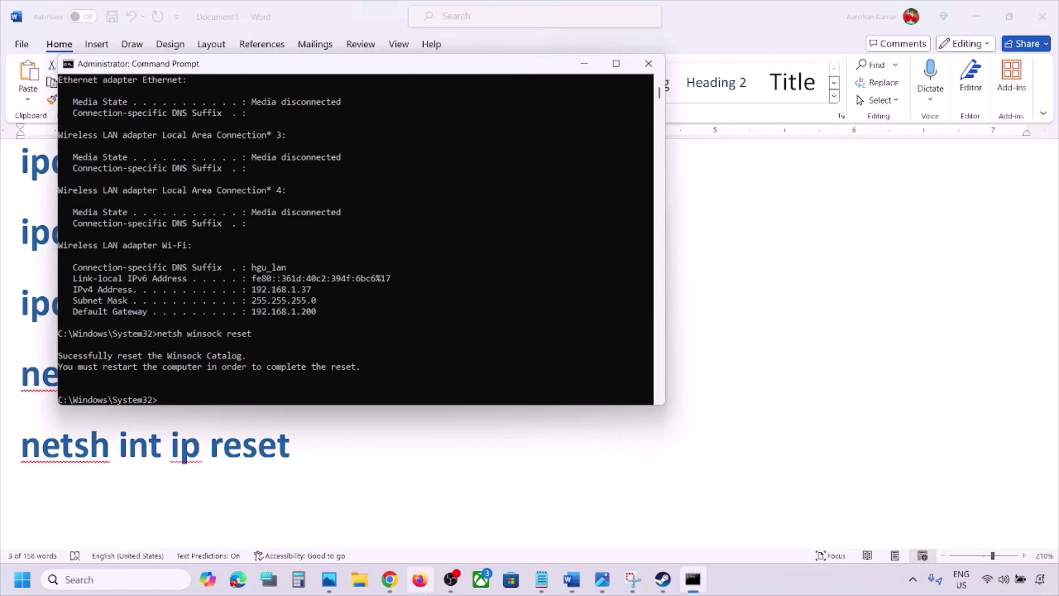
Run netsh int ip reset, note the restart-required message, and close Command Prompt
left_click(373, 493)
left_click_drag(333, 446, 22, 448)
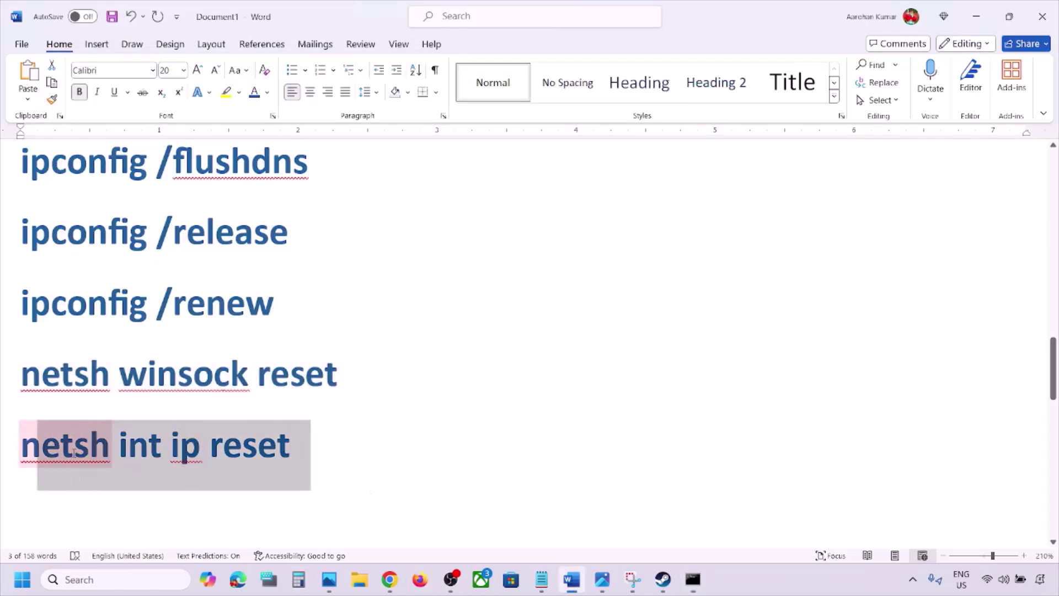
key("ctrl+c")
left_click(687, 585)
key("ctrl+v")
key("Return")
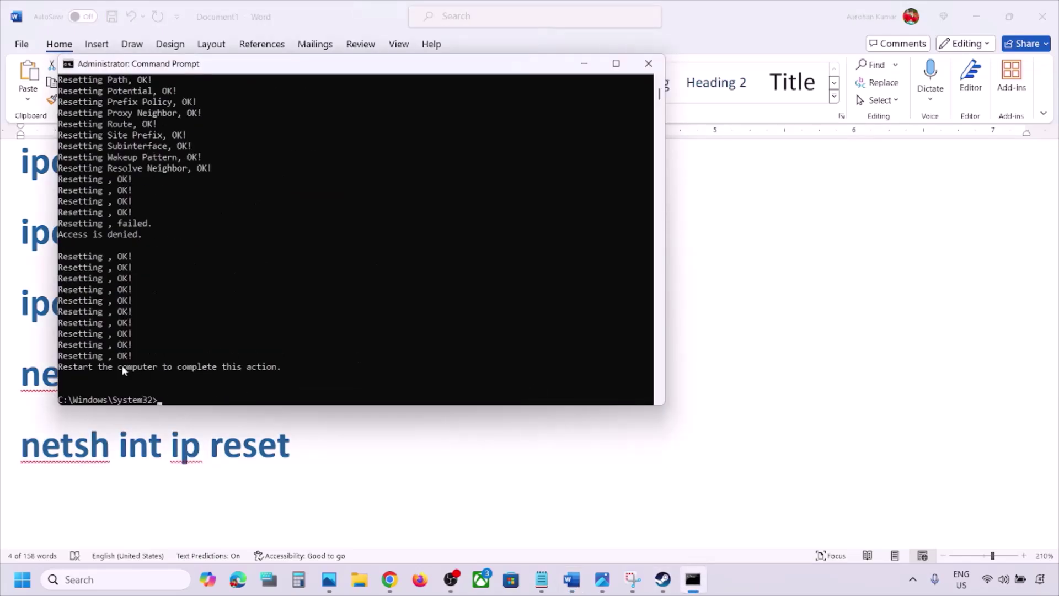
left_click_drag(70, 367, 212, 356)
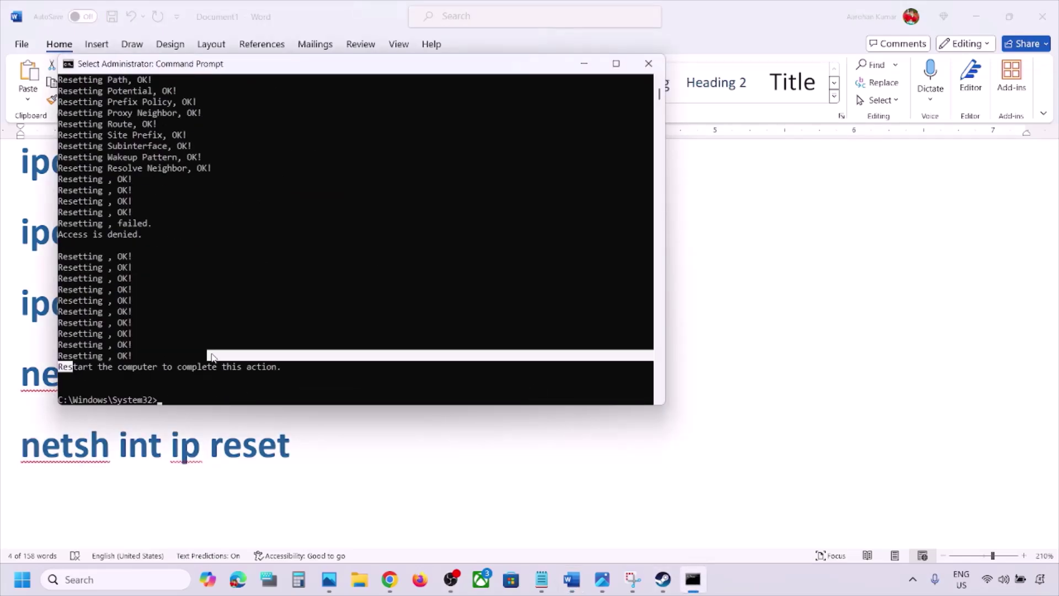
left_click(649, 63)
Check the Start menu's Restart option without restarting, then scroll the checklist to Step 6
left_click(20, 585)
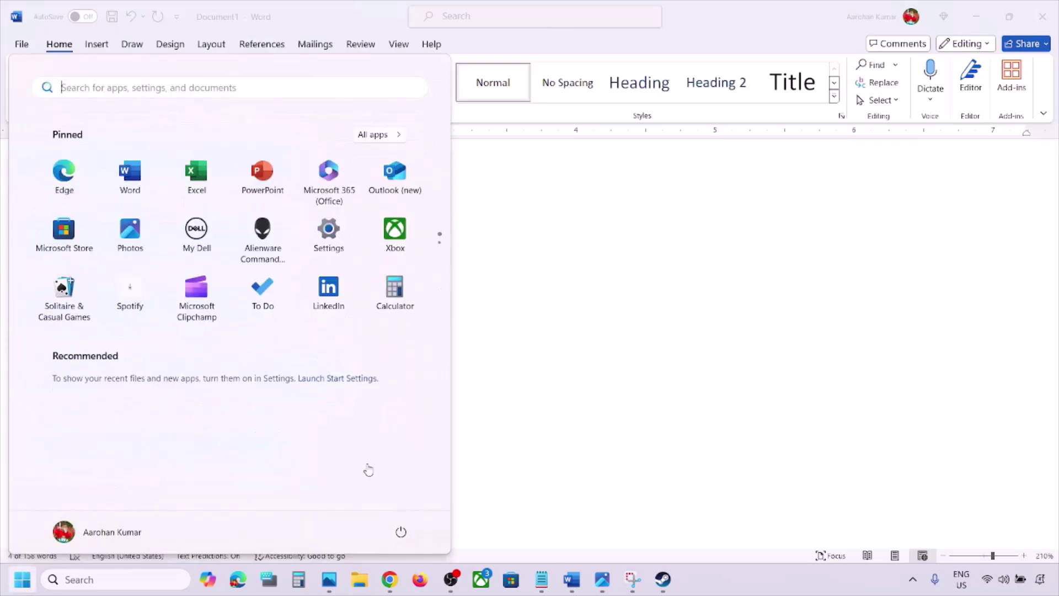
left_click(402, 532)
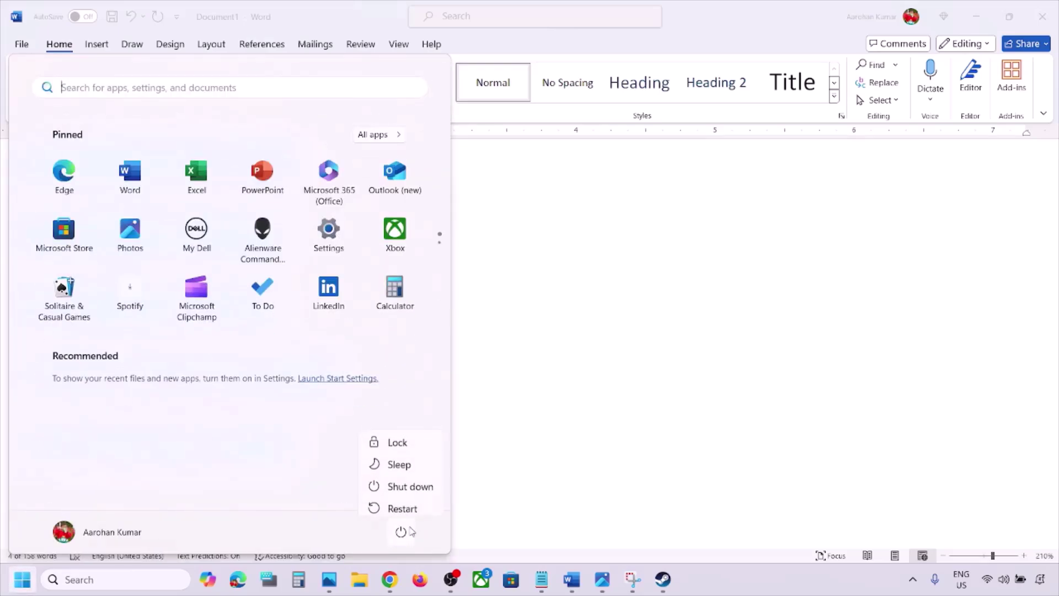
left_click(649, 415)
scroll(433, 416, "down", 5)
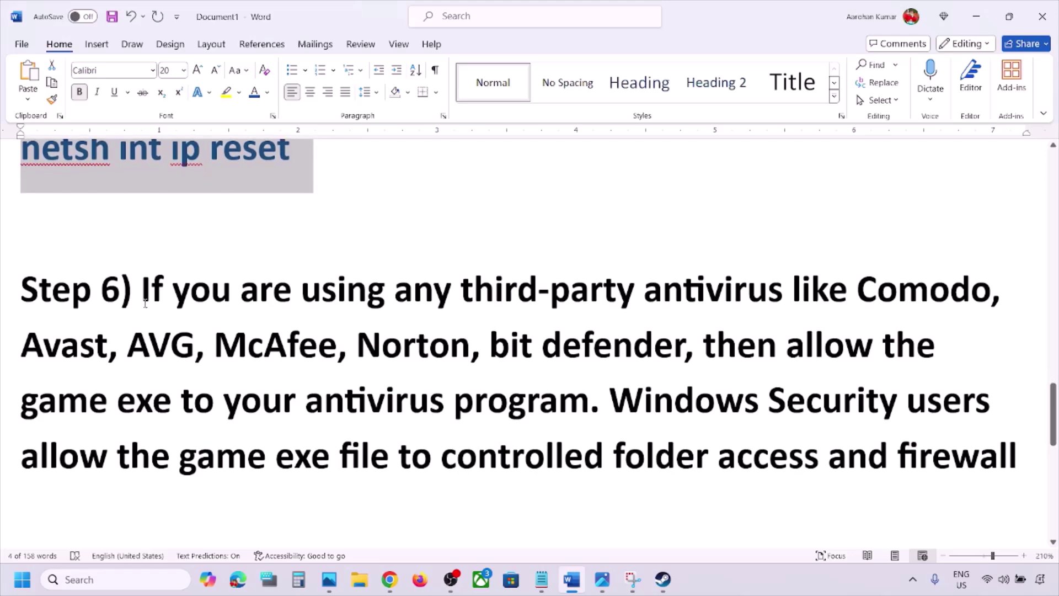
Highlight Step 6's instructions on allowing the game exe in antivirus and Windows Security
left_click_drag(142, 286, 826, 344)
double_click(826, 345)
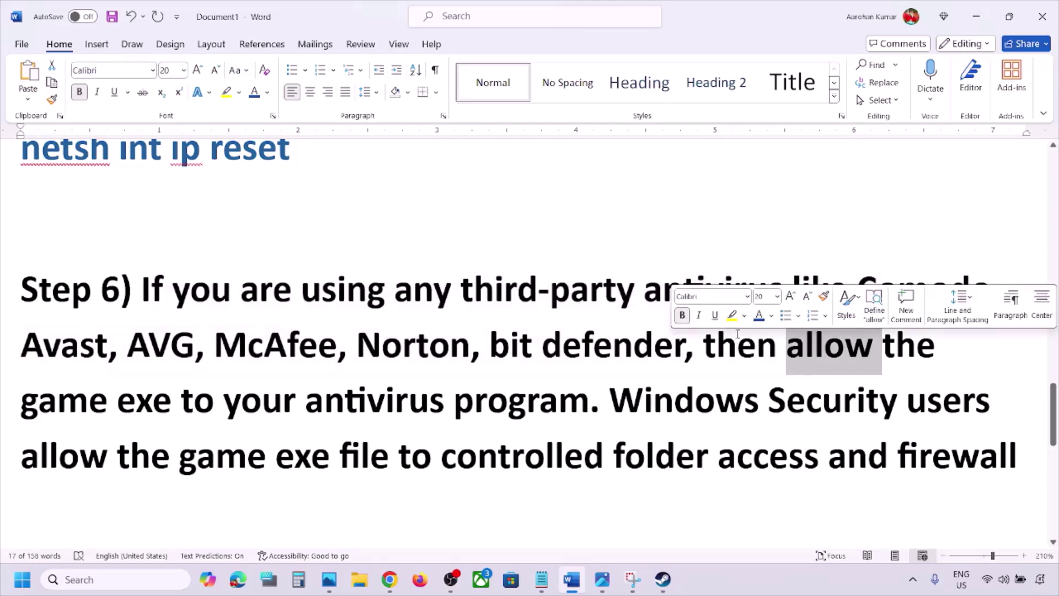
left_click_drag(705, 345, 583, 392)
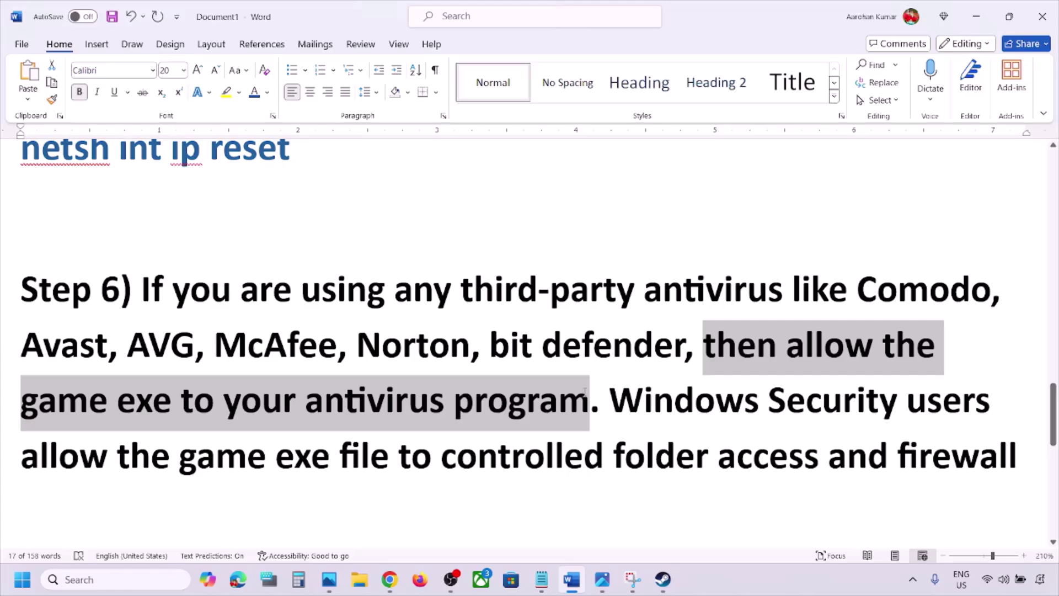
left_click_drag(585, 393, 749, 450)
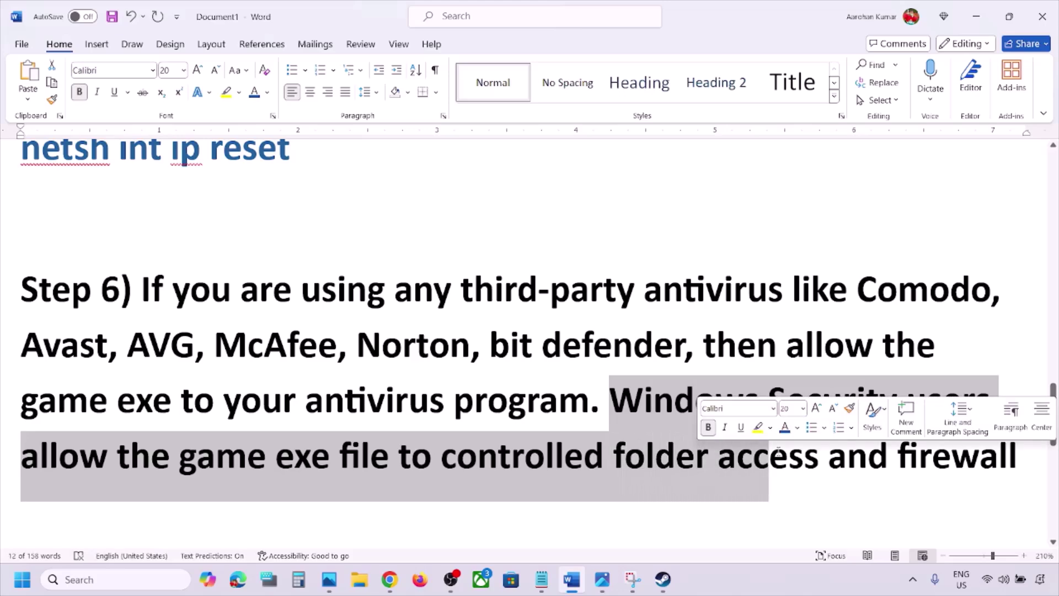
left_click_drag(829, 458, 1017, 458)
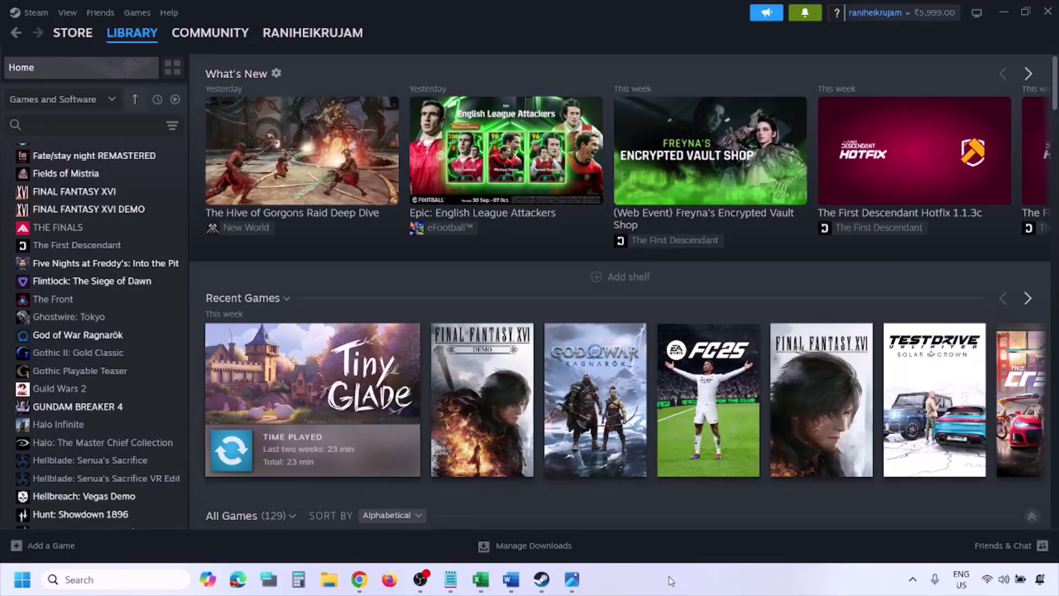
Go through Privacy & security > Windows Security > Manage ransomware protection to Controlled folder access allowed apps
key("super+i")
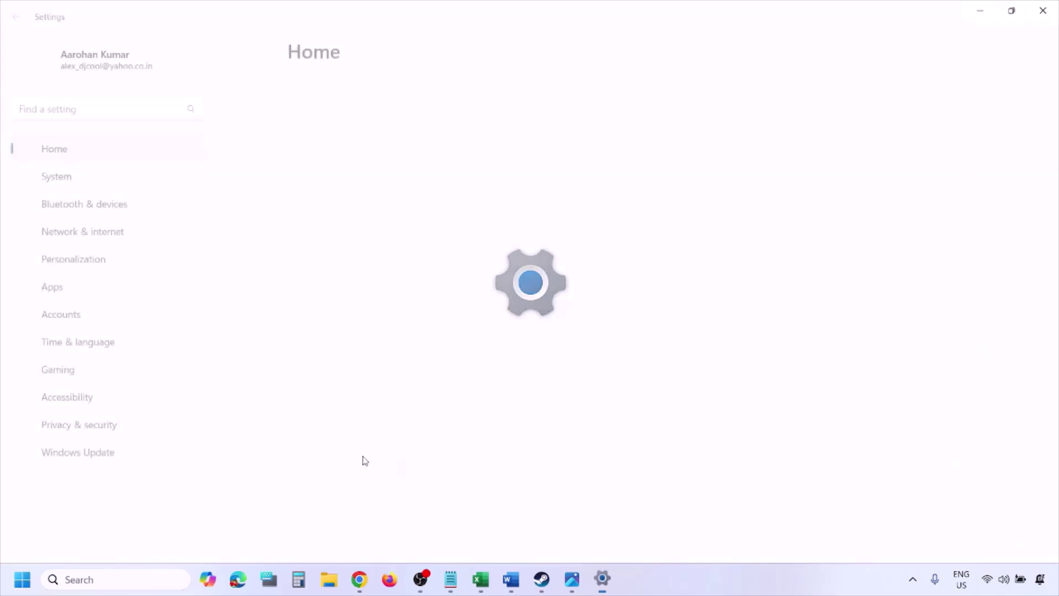
left_click(107, 435)
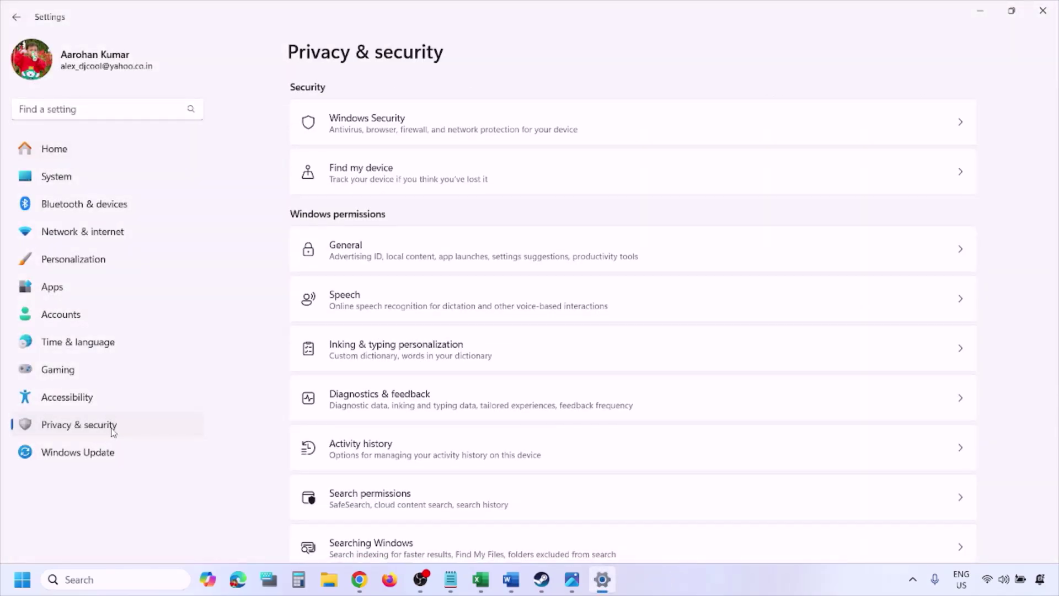
left_click(382, 131)
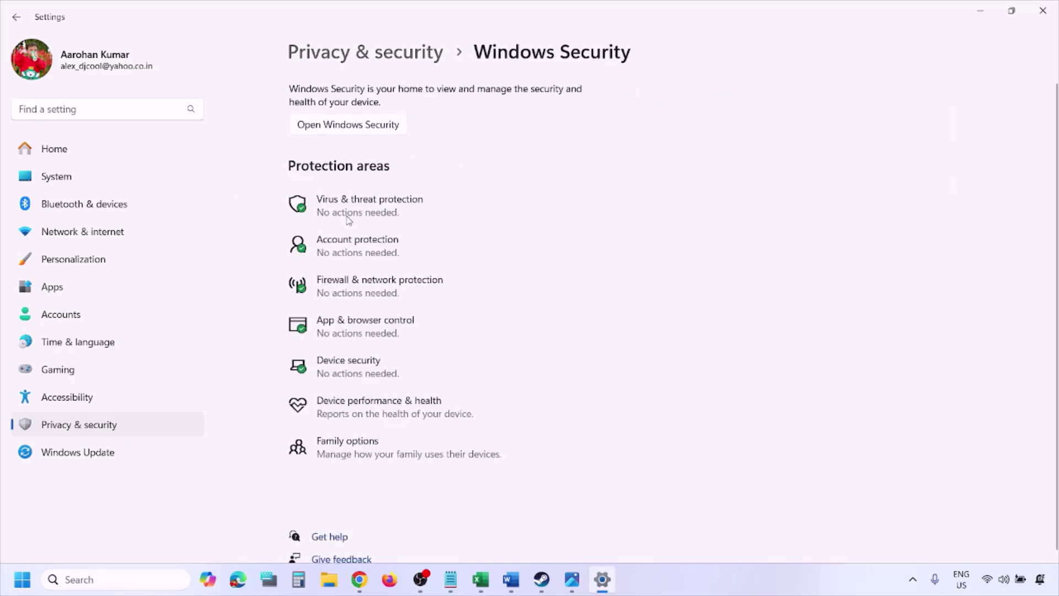
left_click(389, 211)
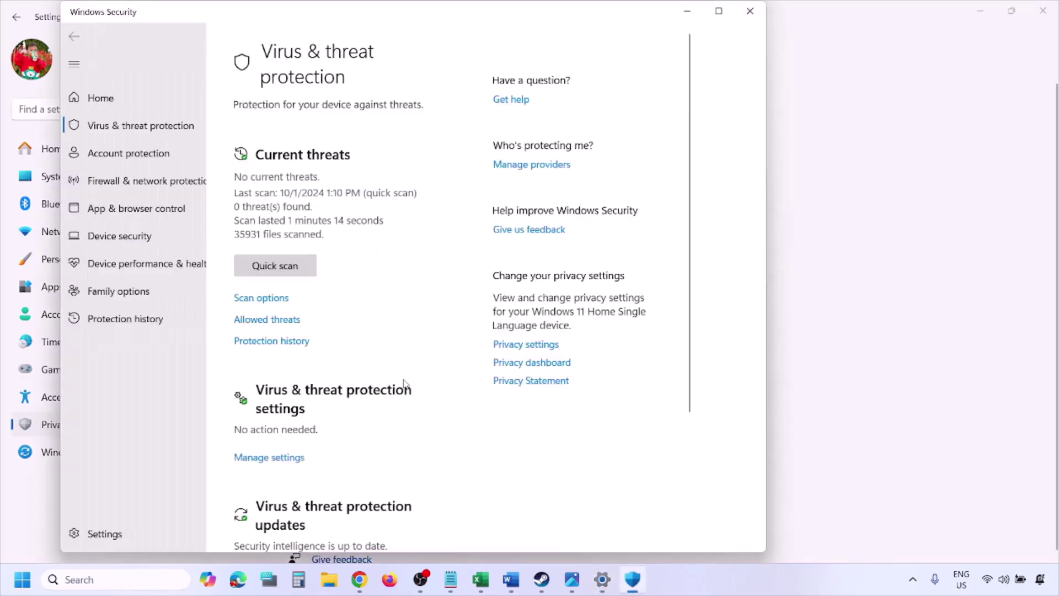
scroll(403, 441, "down", 3)
left_click(388, 501)
left_click(411, 311)
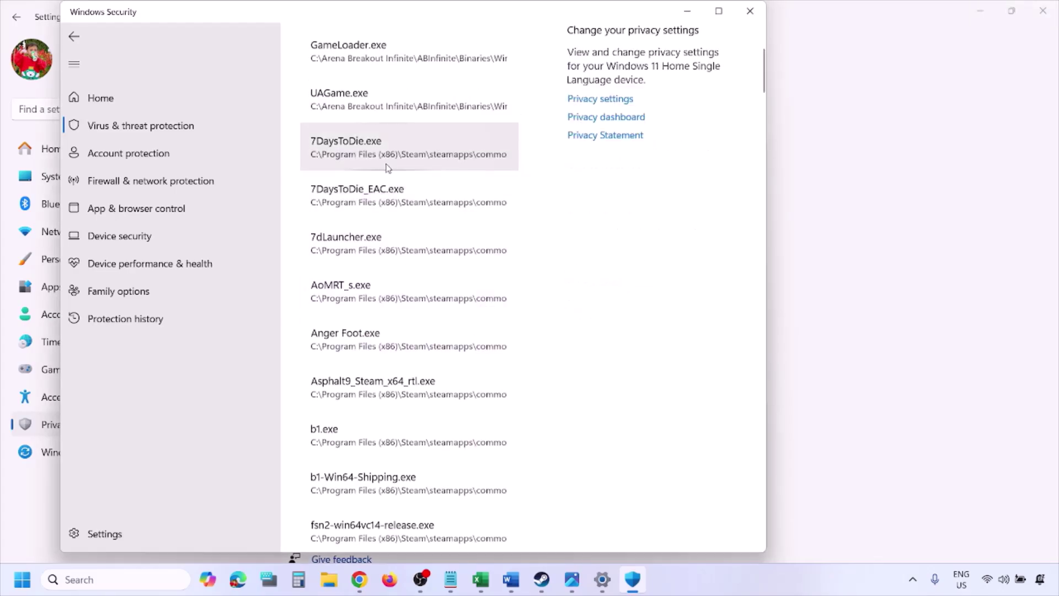
left_click(393, 182)
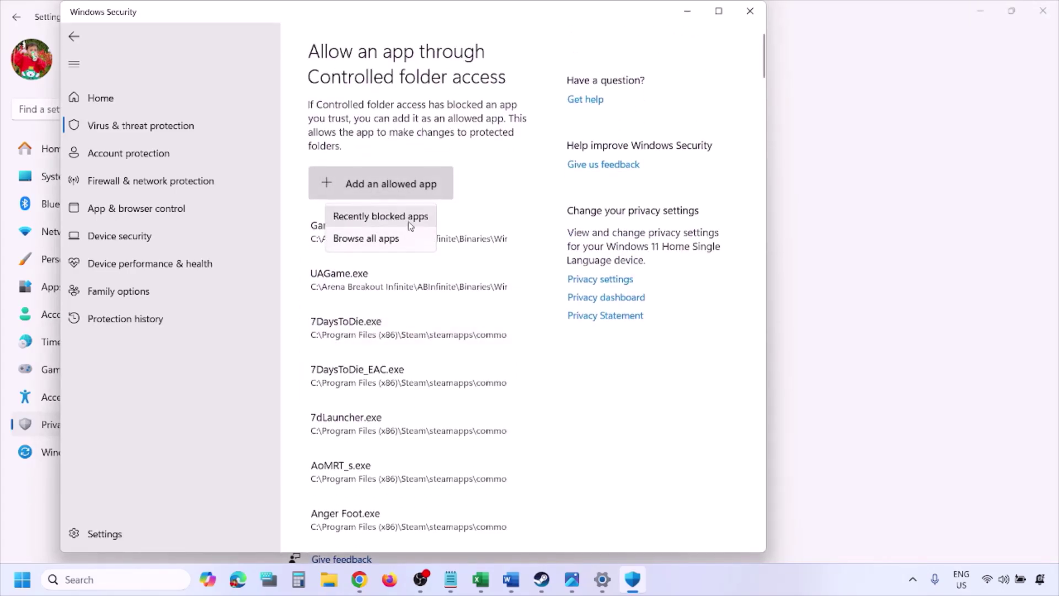
left_click(398, 243)
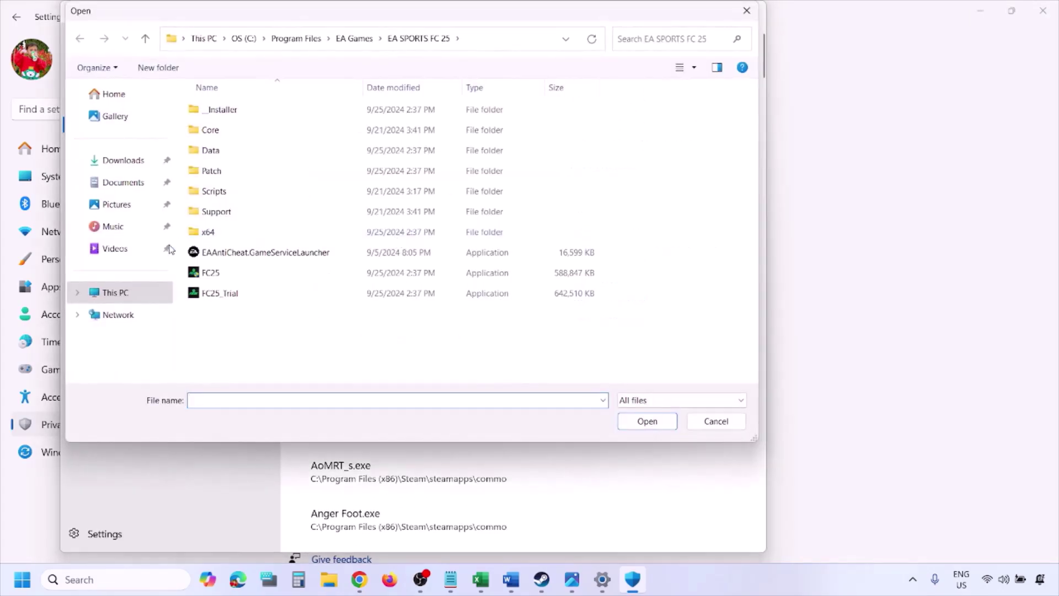
left_click(166, 291)
left_click(277, 126)
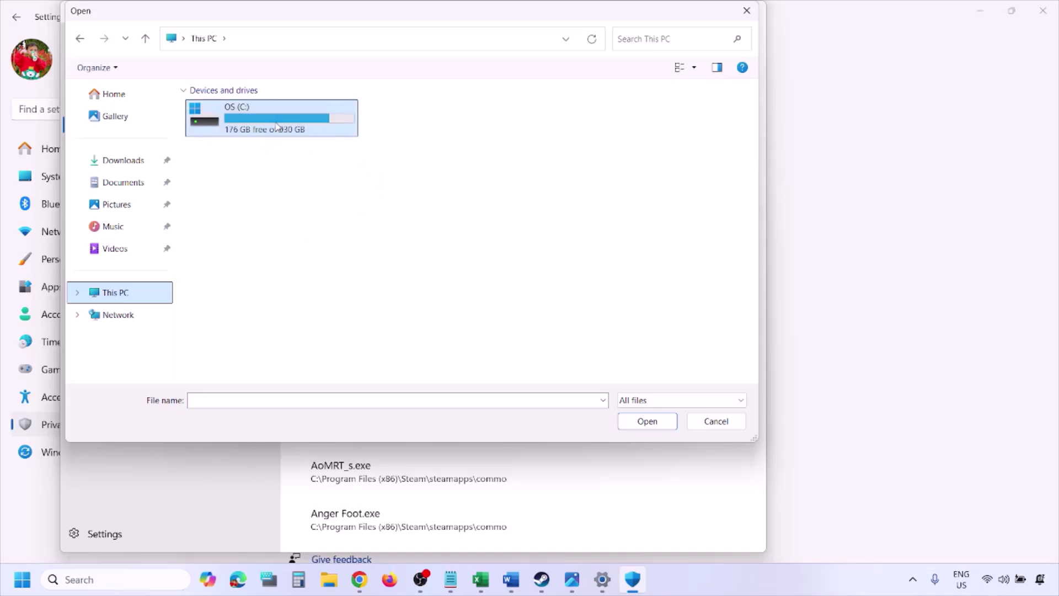
double_click(277, 125)
scroll(275, 127, "down", 3)
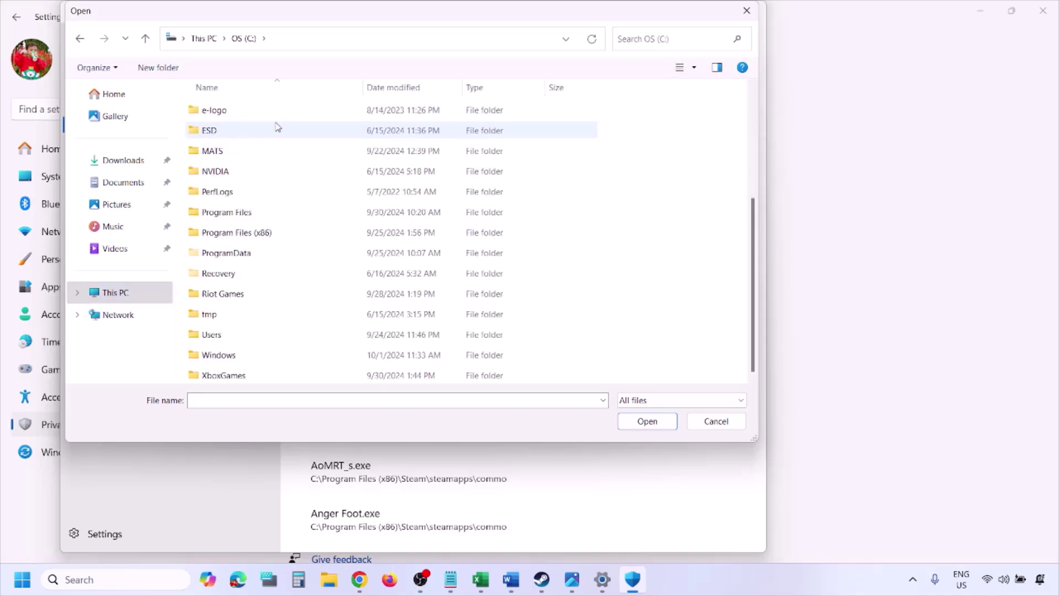
double_click(265, 232)
scroll(267, 232, "down", 4)
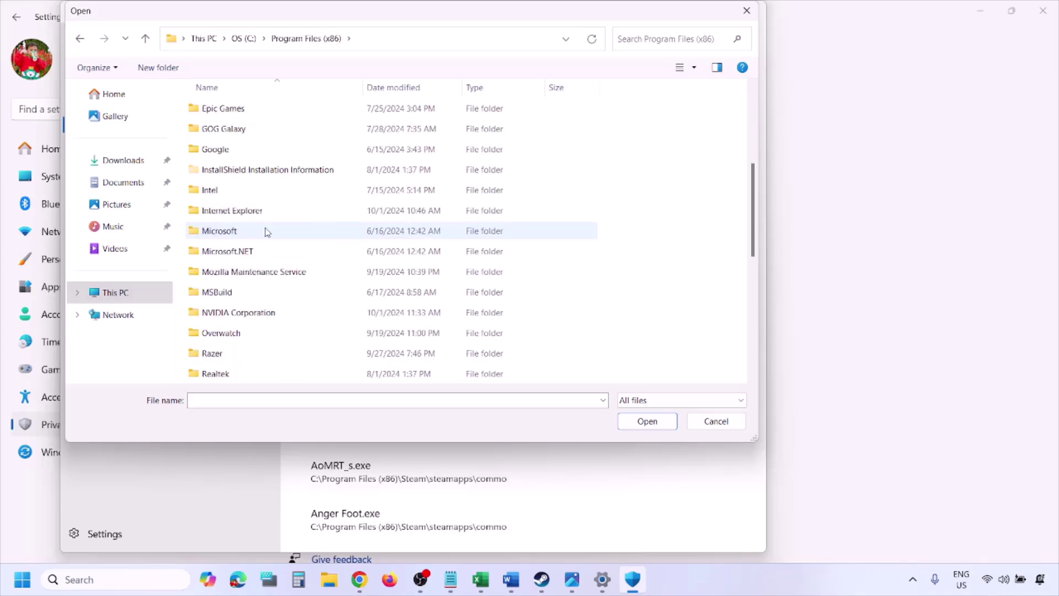
scroll(267, 232, "down", 4)
double_click(234, 190)
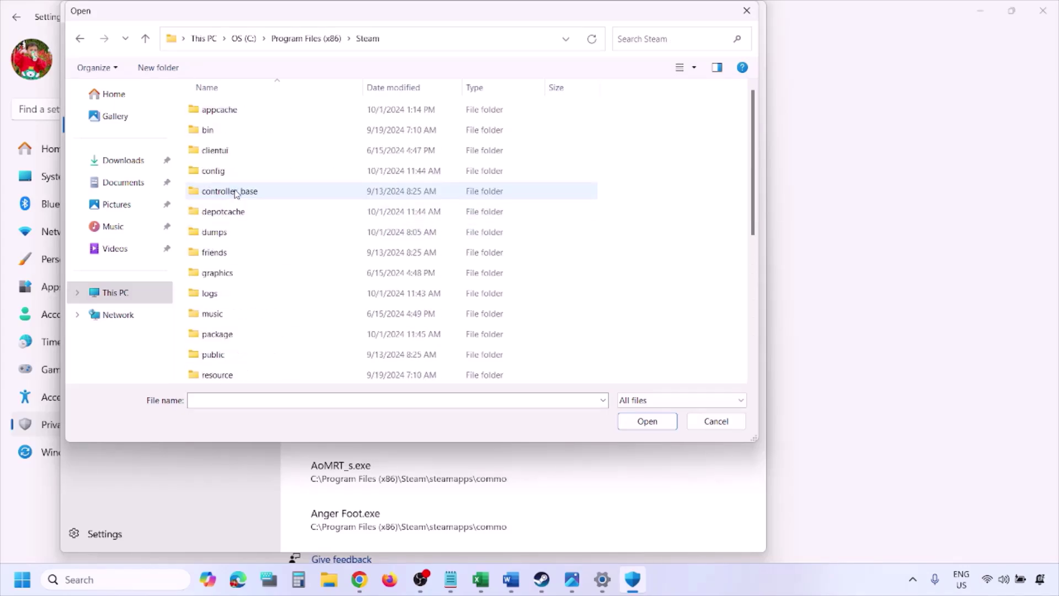
scroll(244, 241, "down", 4)
left_click(243, 213)
double_click(243, 212)
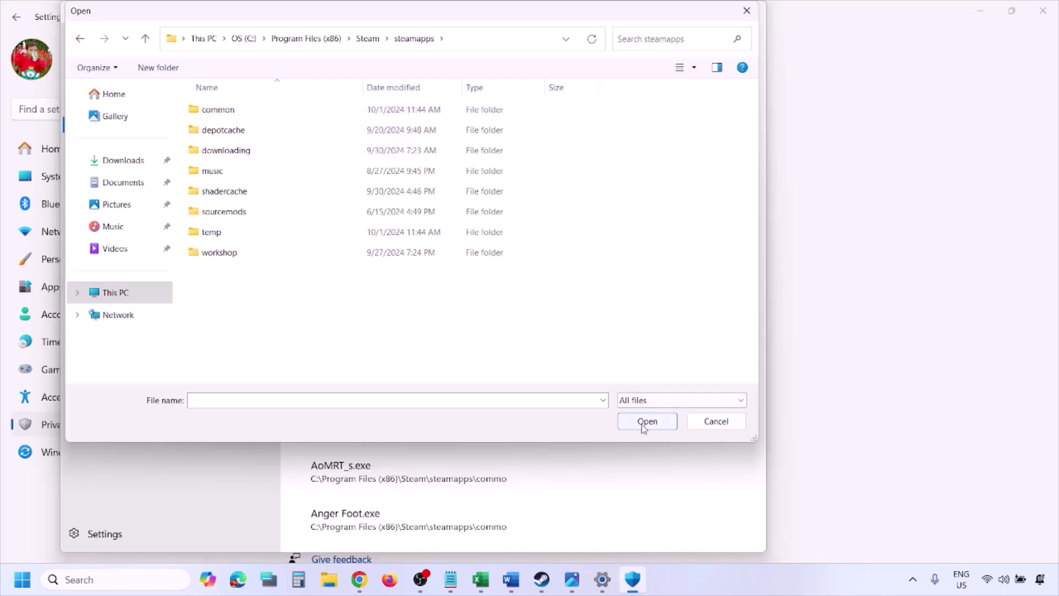
left_click(713, 428)
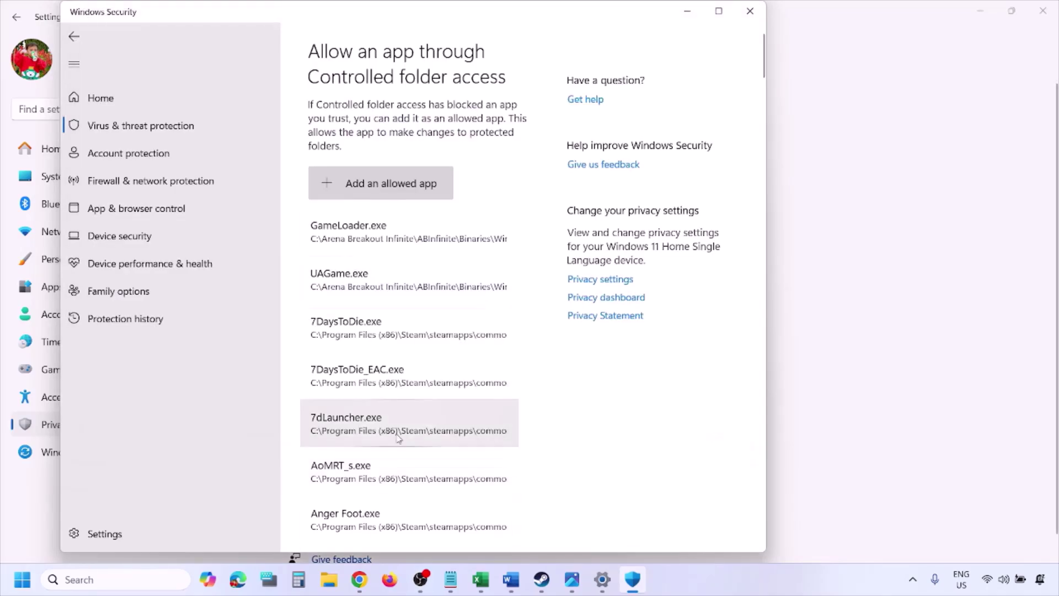
Open Windows Defender Firewall's allowed-apps list from Control Panel > System and Security
left_click(109, 579)
type("ontrol")
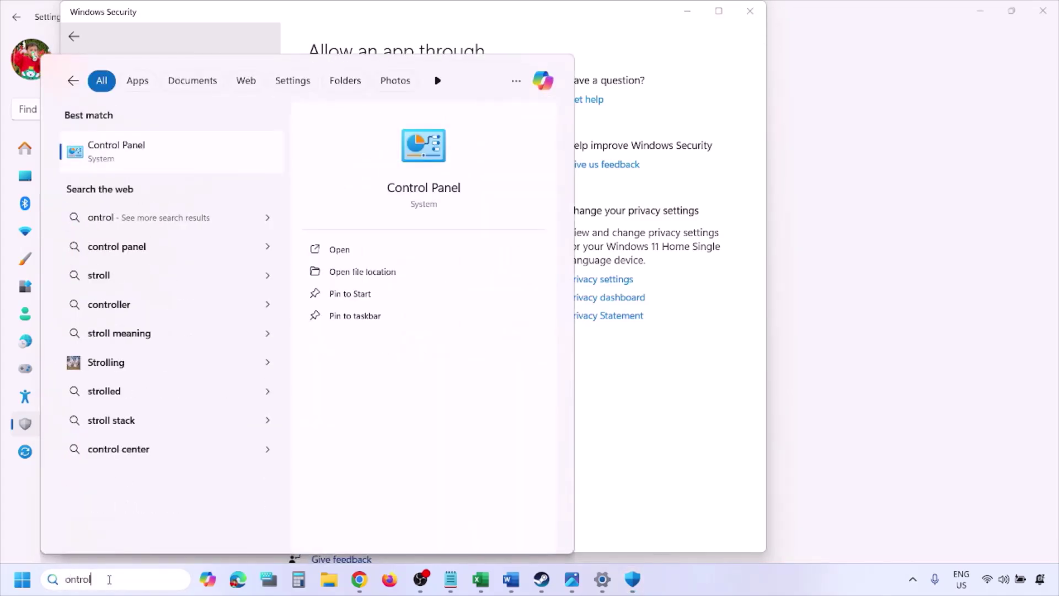
key("Return")
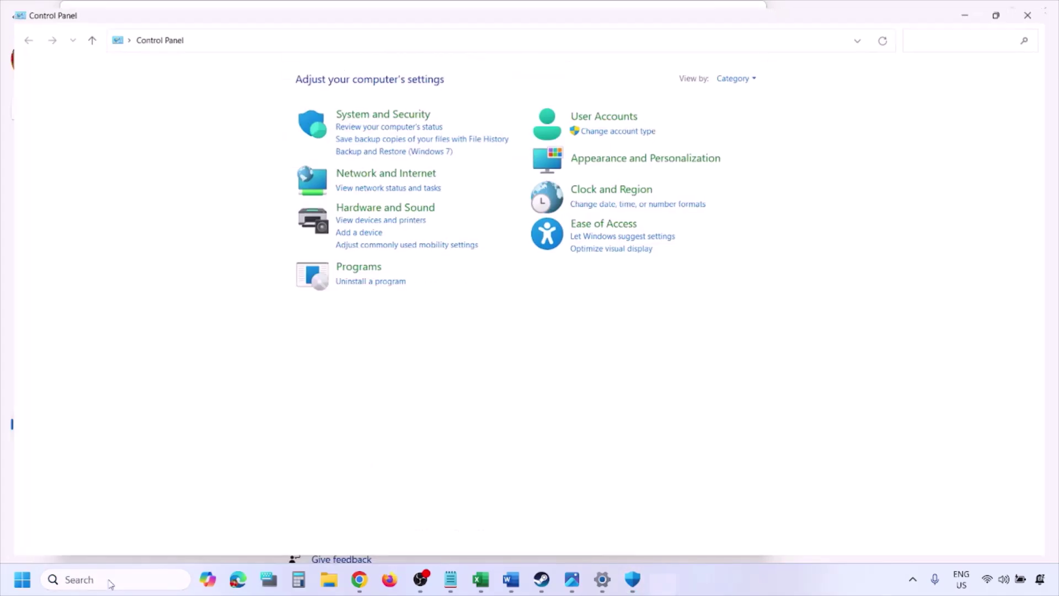
left_click(365, 112)
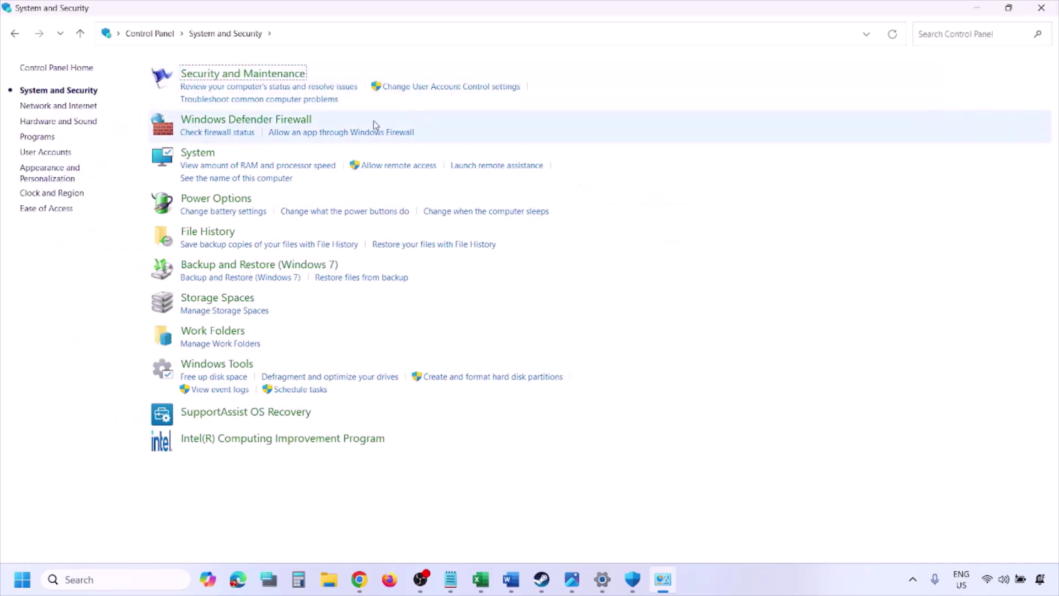
left_click(286, 121)
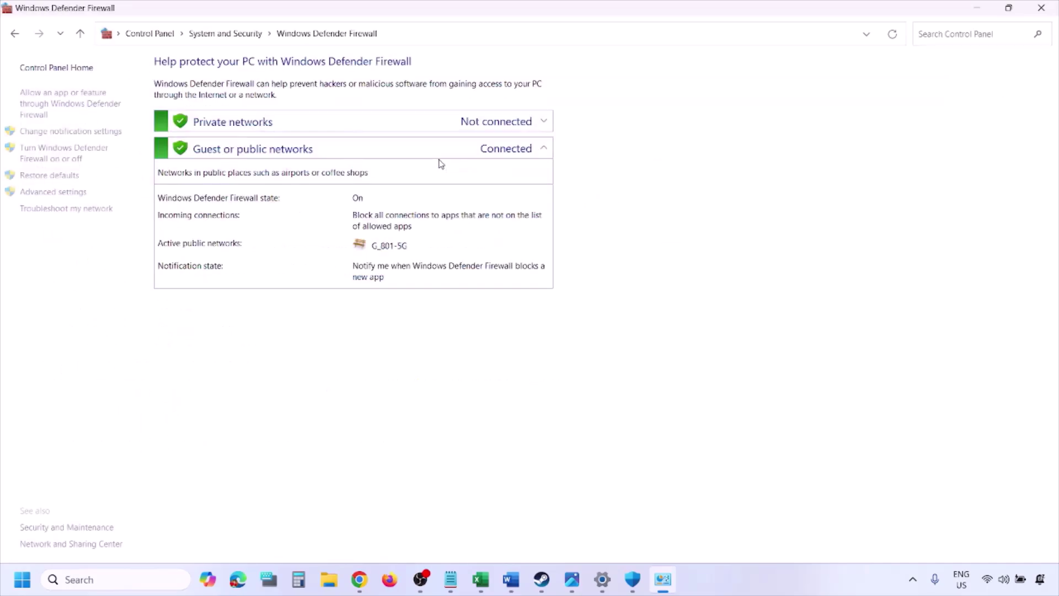
left_click(72, 103)
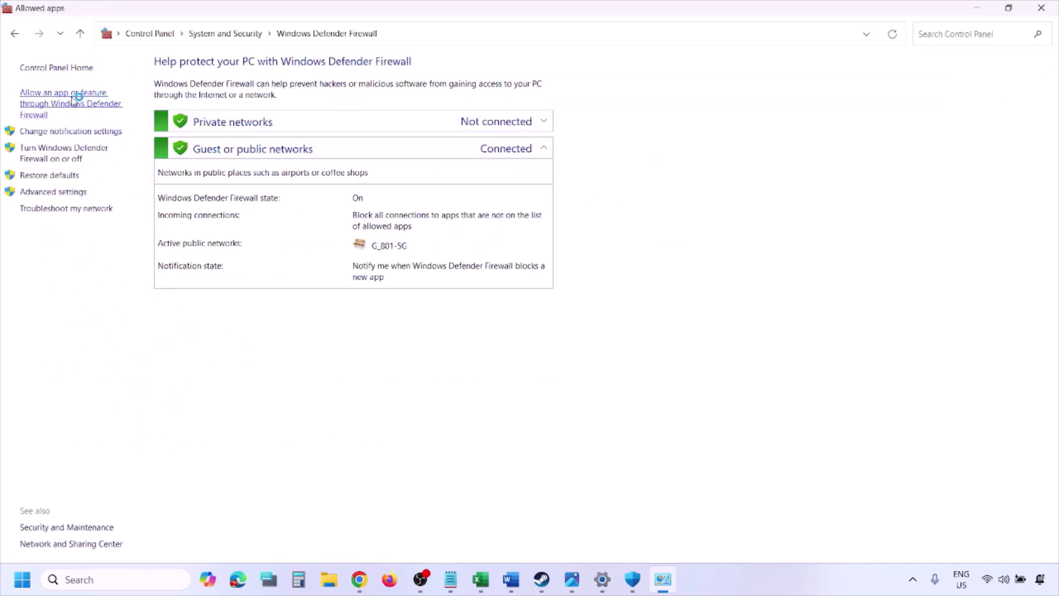
Start allowing another app via Change settings and Browse, then cancel and close without changes
left_click(712, 104)
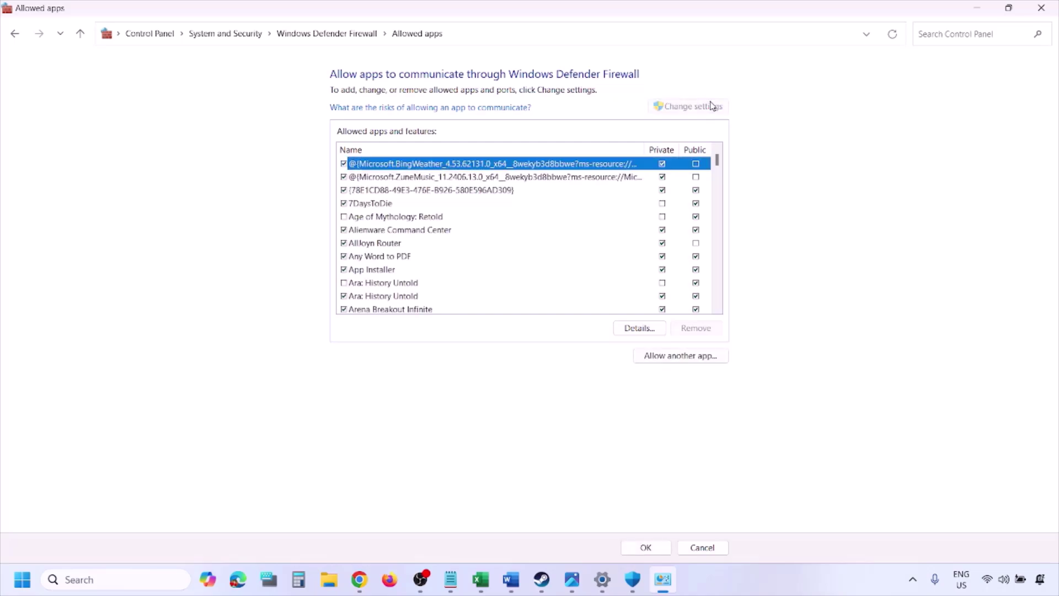
left_click(682, 357)
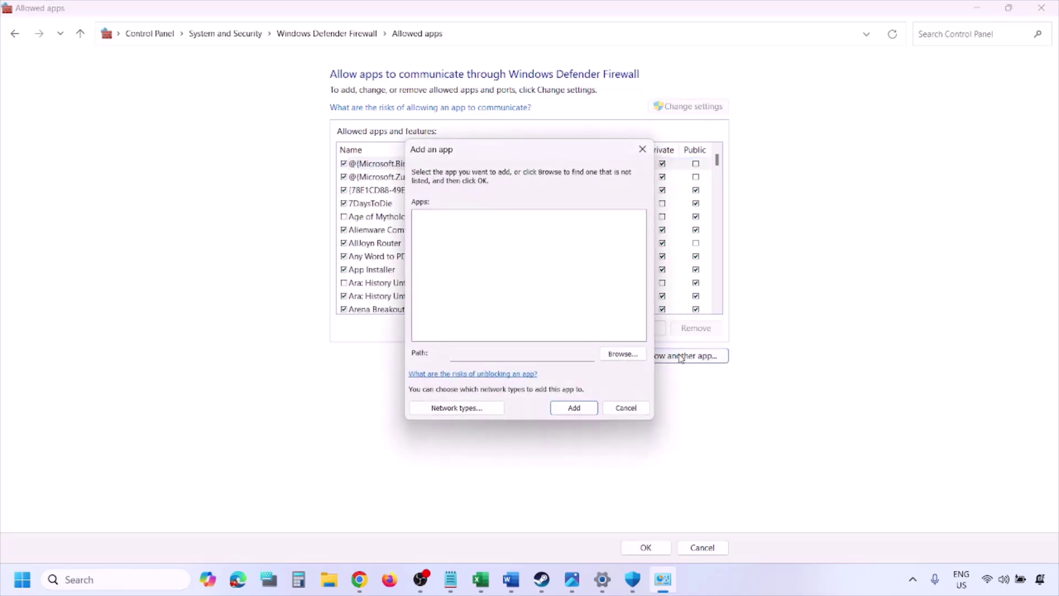
left_click(626, 356)
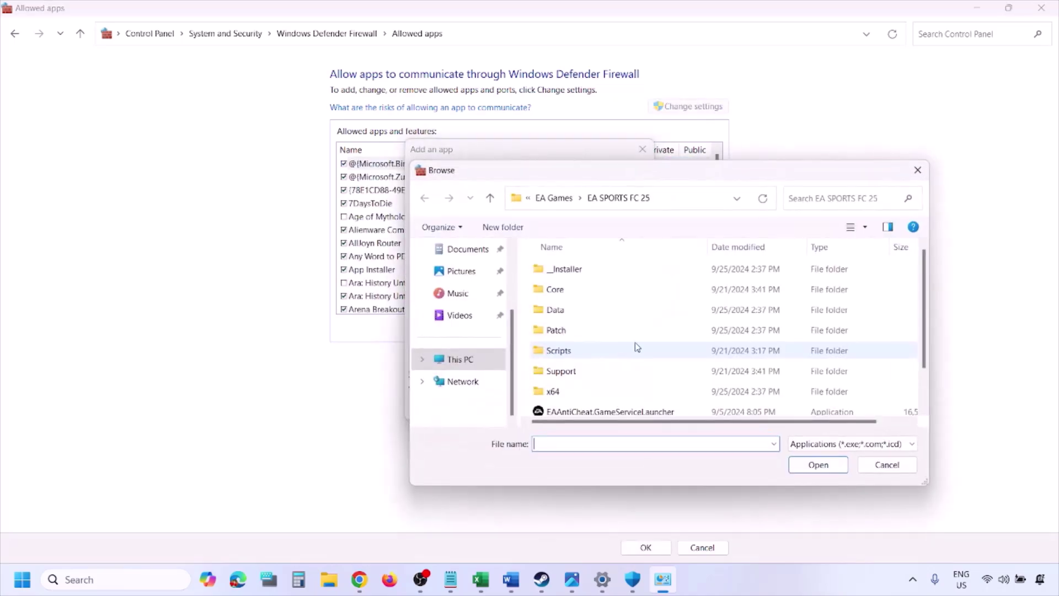
left_click(497, 359)
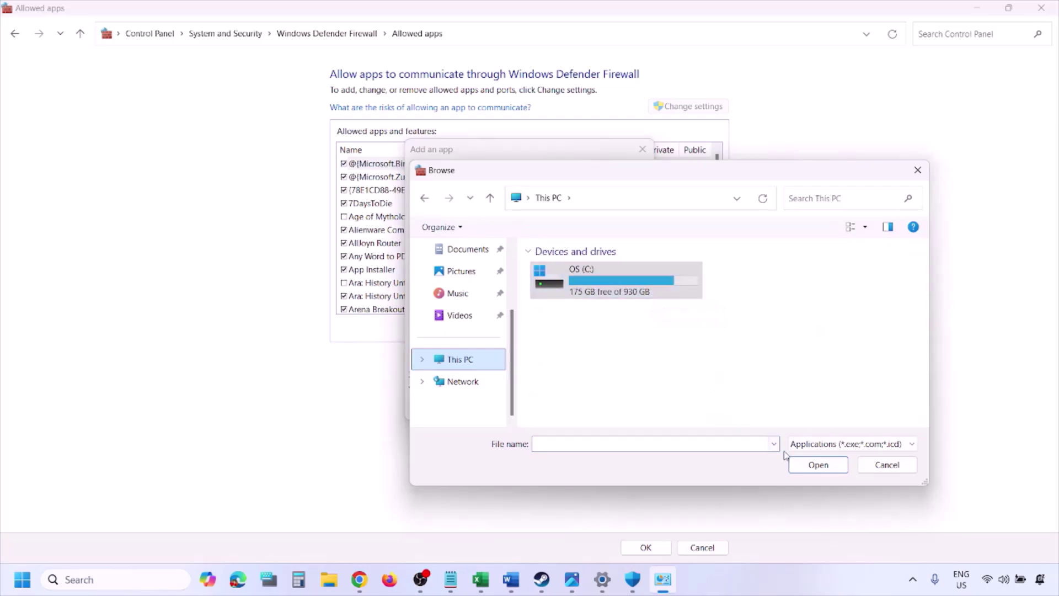
left_click(870, 468)
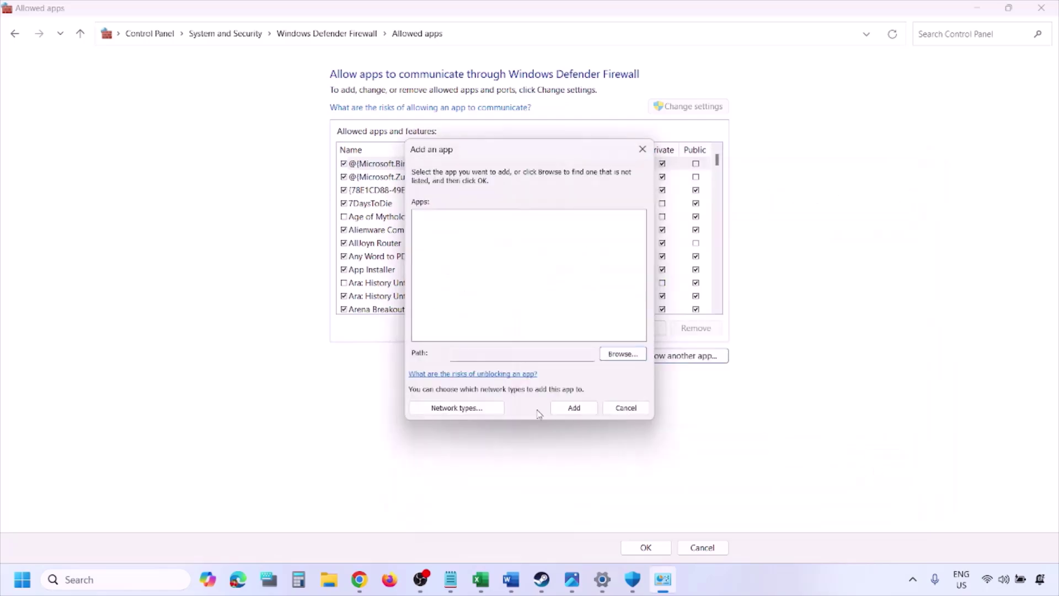
left_click(618, 409)
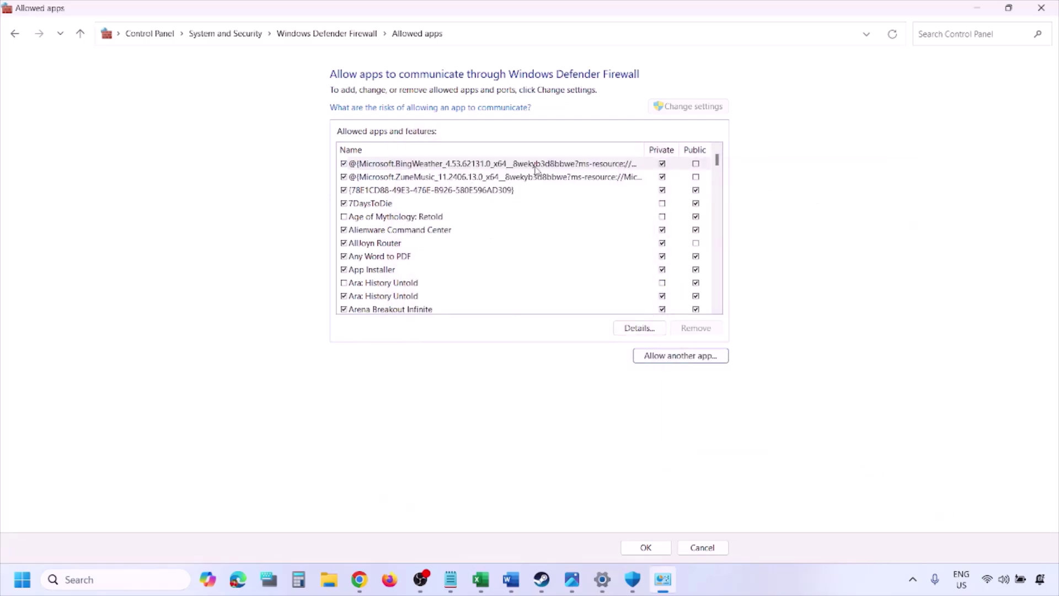
left_click(1050, 6)
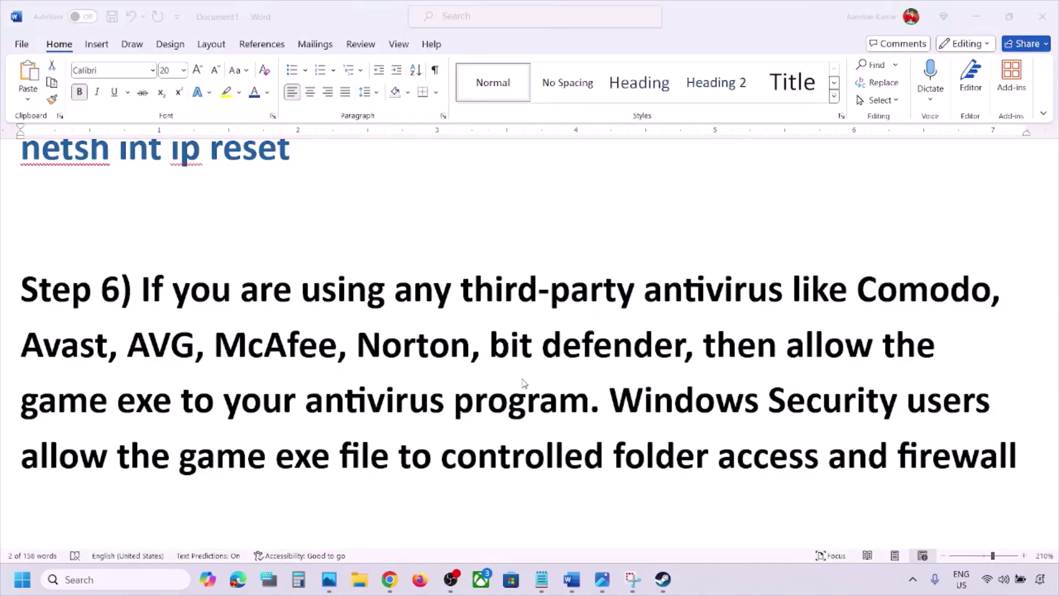
Scroll the Word checklist to Step 7, Use Google DNS Server, and search for 'control'
scroll(523, 383, "down", 3)
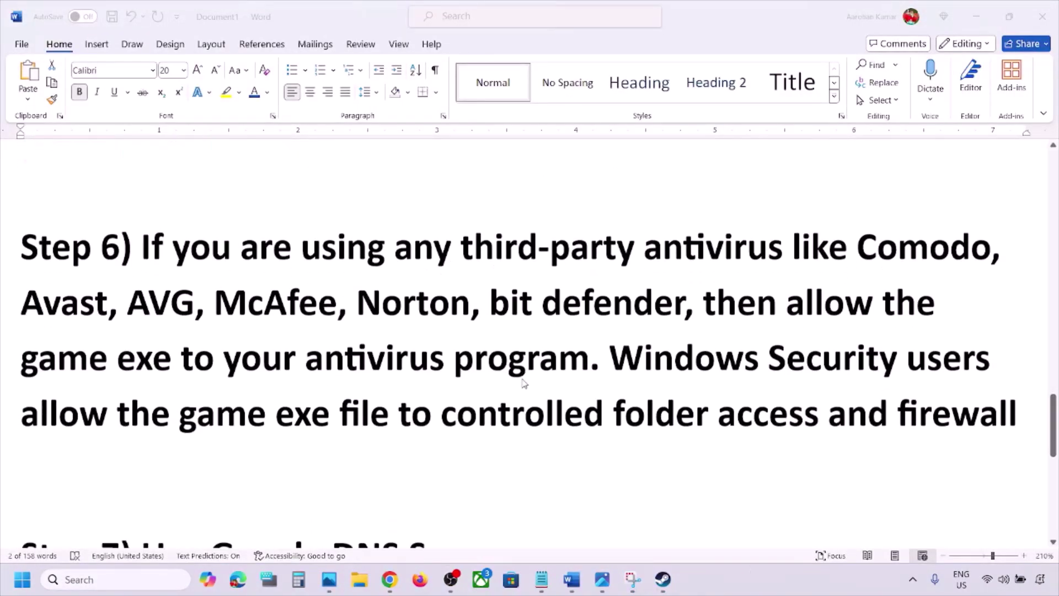
scroll(523, 383, "down", 3)
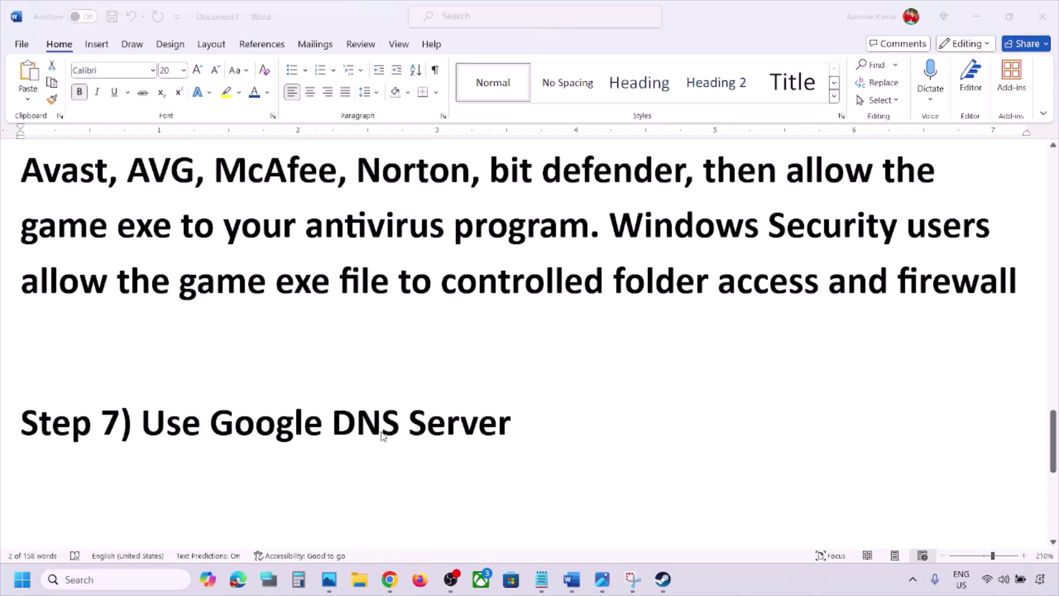
left_click(94, 581)
type("control")
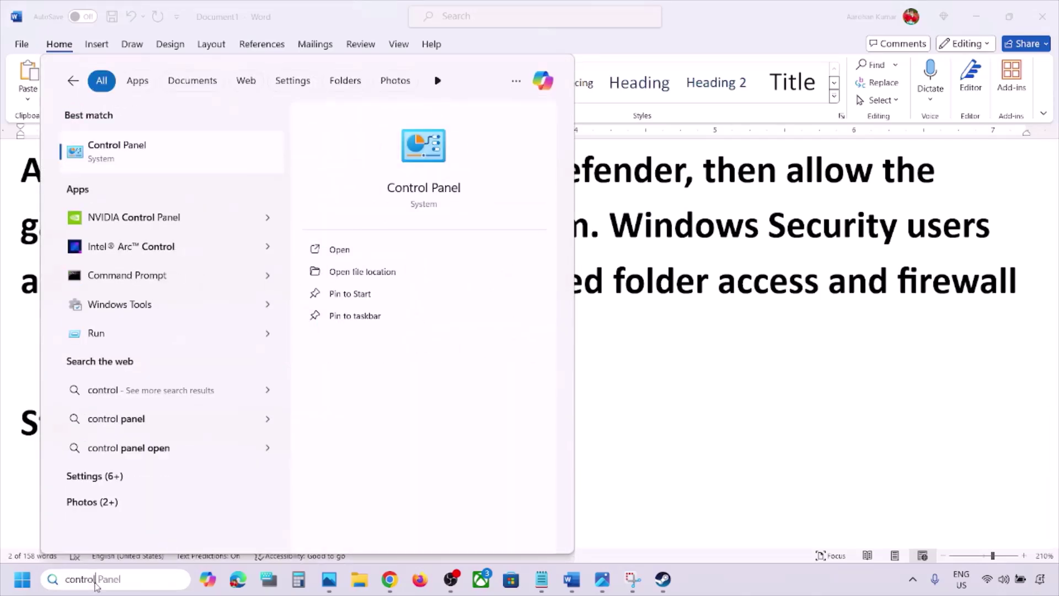
Open the Wi-Fi adapter's TCP/IPv4 properties through Network and Sharing Center
key("Return")
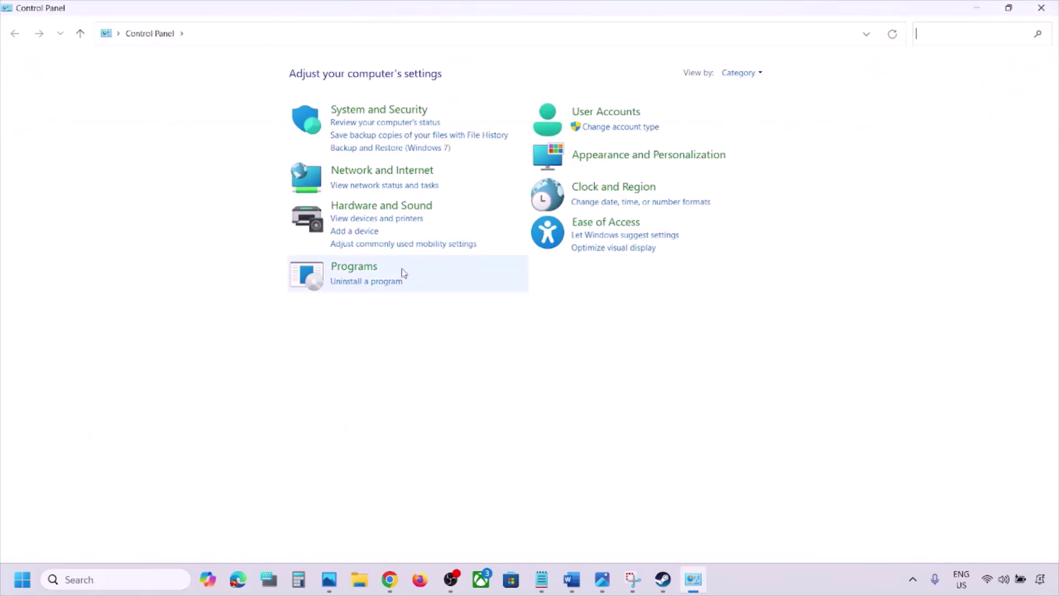
left_click(393, 175)
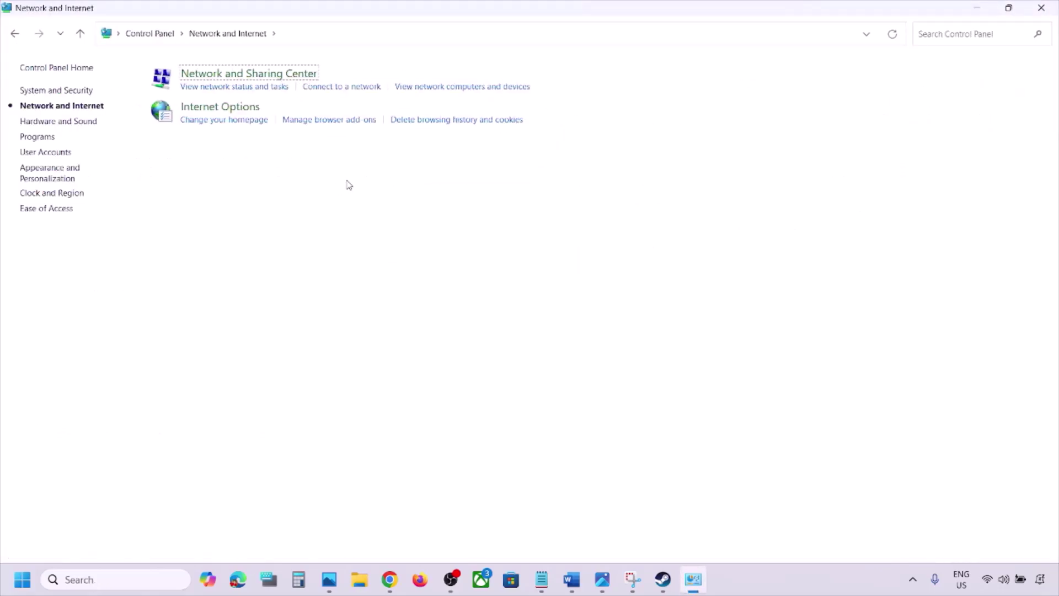
left_click(257, 77)
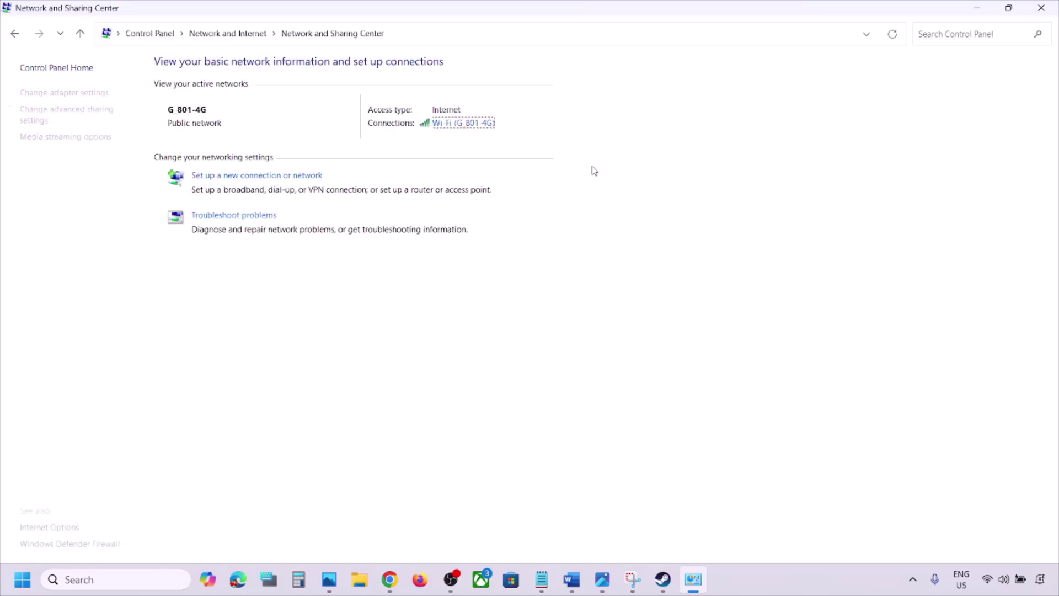
left_click(460, 126)
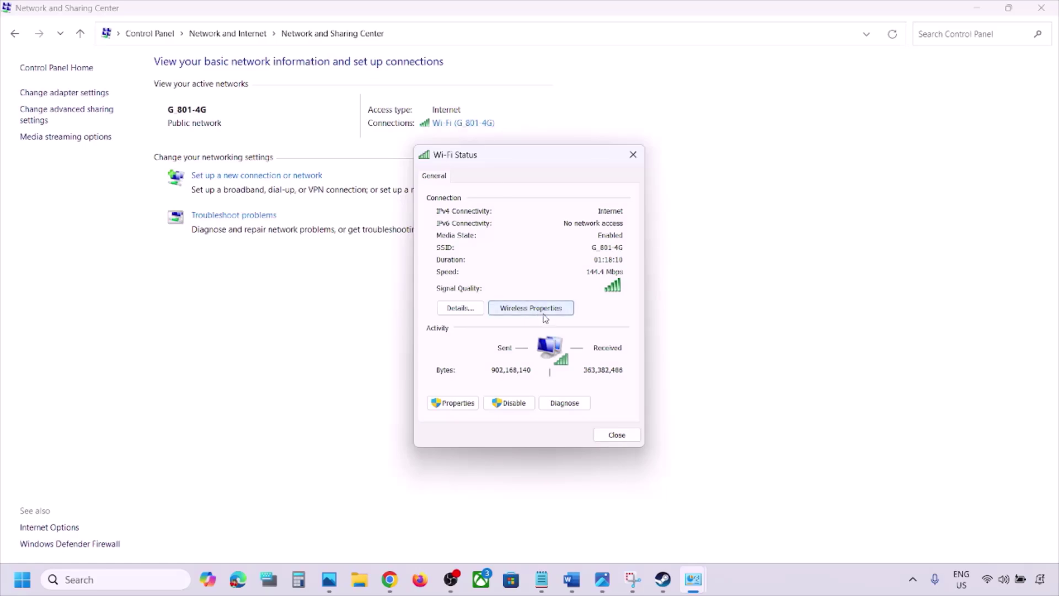
left_click(456, 404)
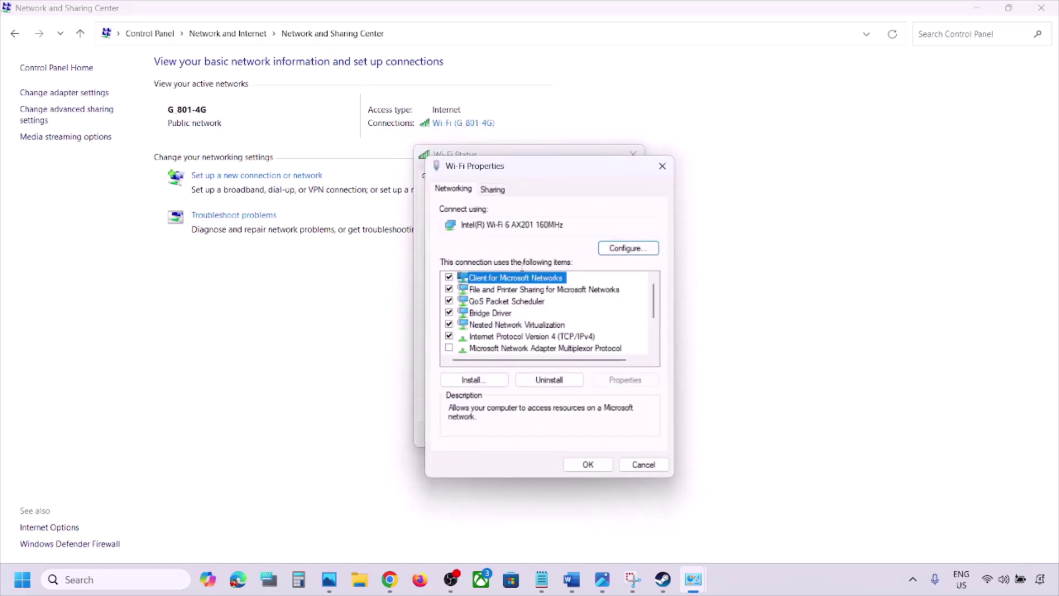
left_click(511, 338)
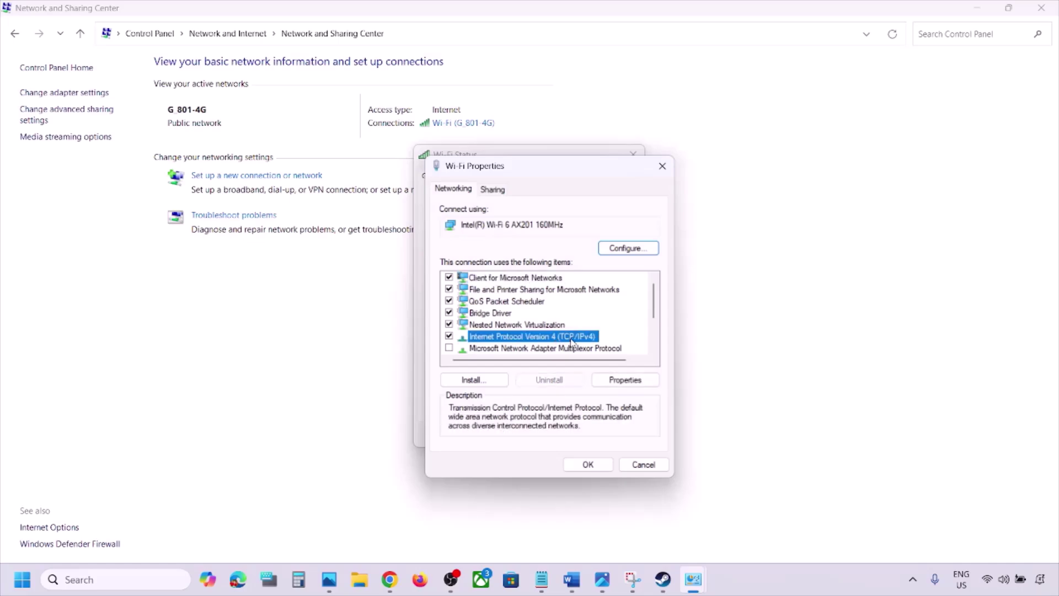
left_click(613, 379)
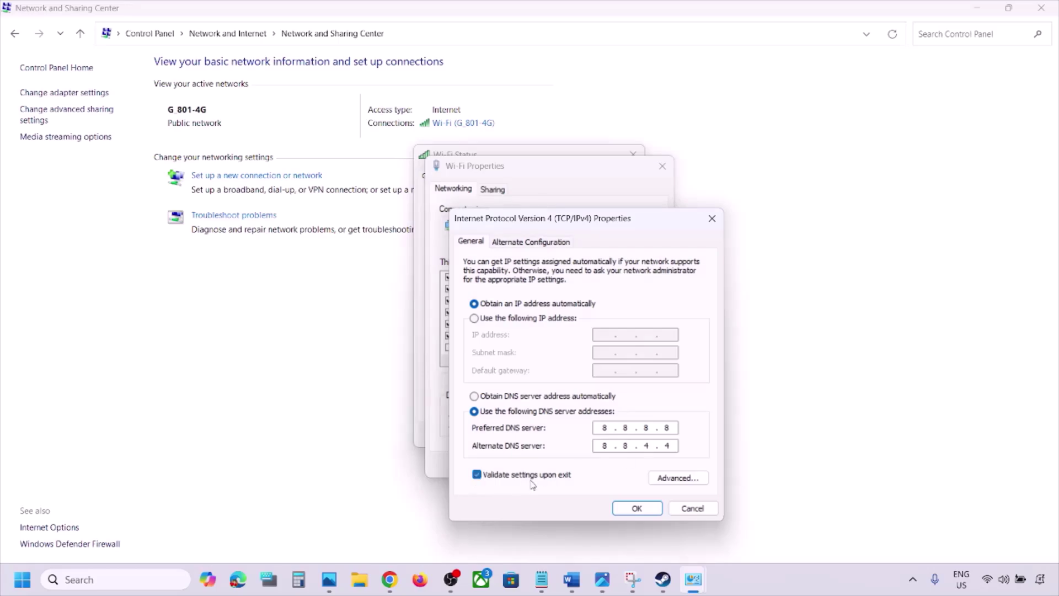
Save DNS 8.8.8.8 and 8.8.4.4, close the Wi-Fi dialogs, and return to Word's Step 8
left_click(628, 508)
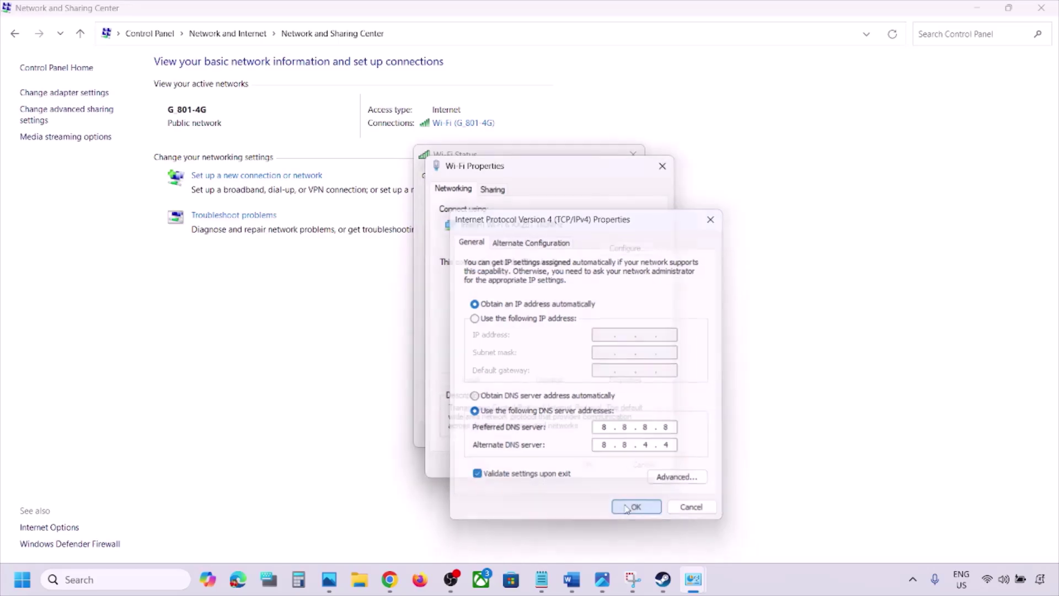
left_click(588, 465)
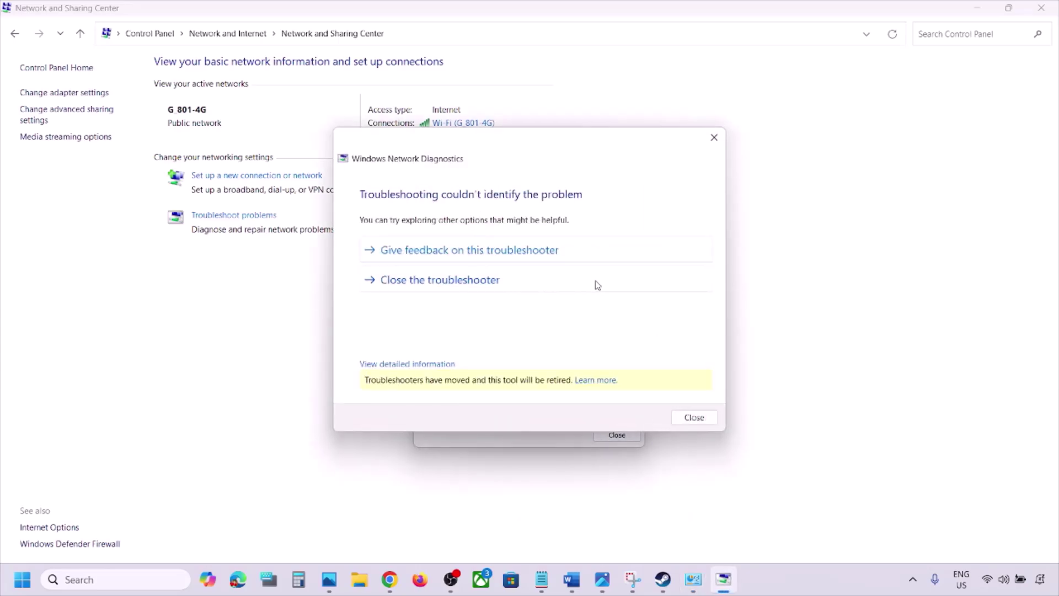
left_click(537, 286)
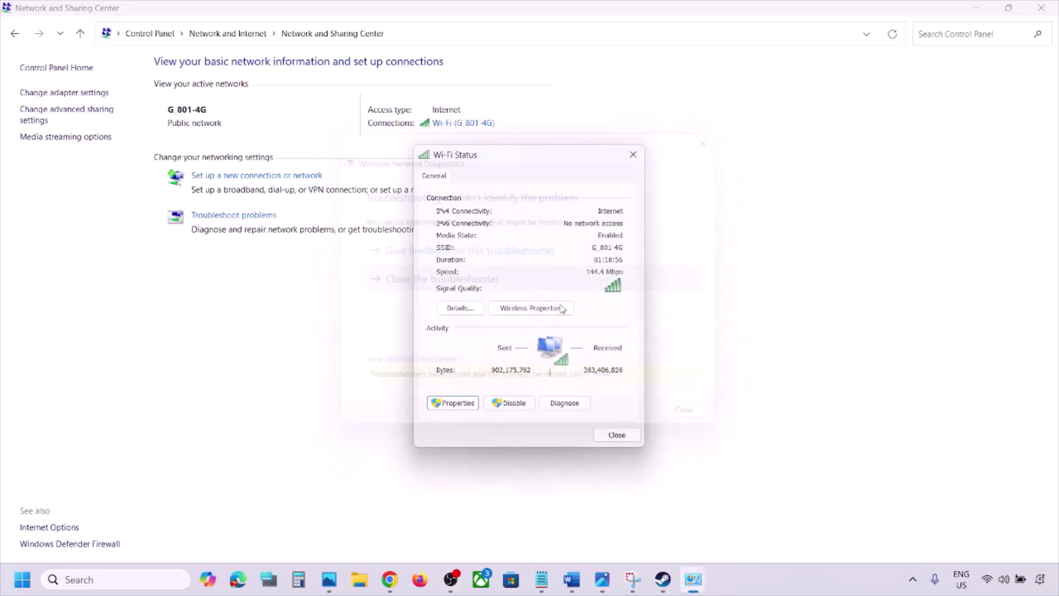
left_click(607, 439)
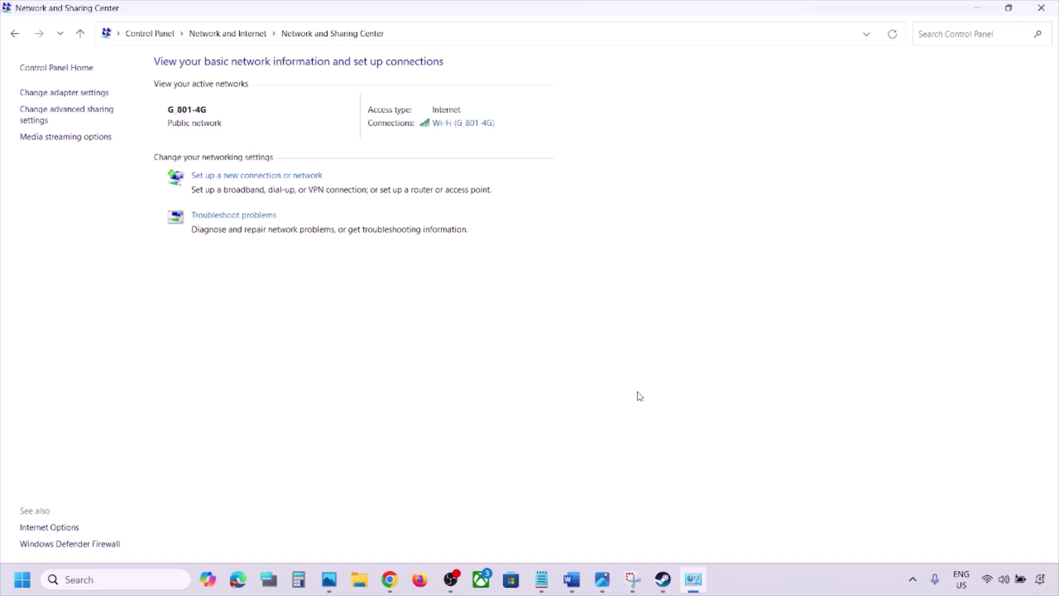
left_click(572, 577)
scroll(459, 419, "down", 3)
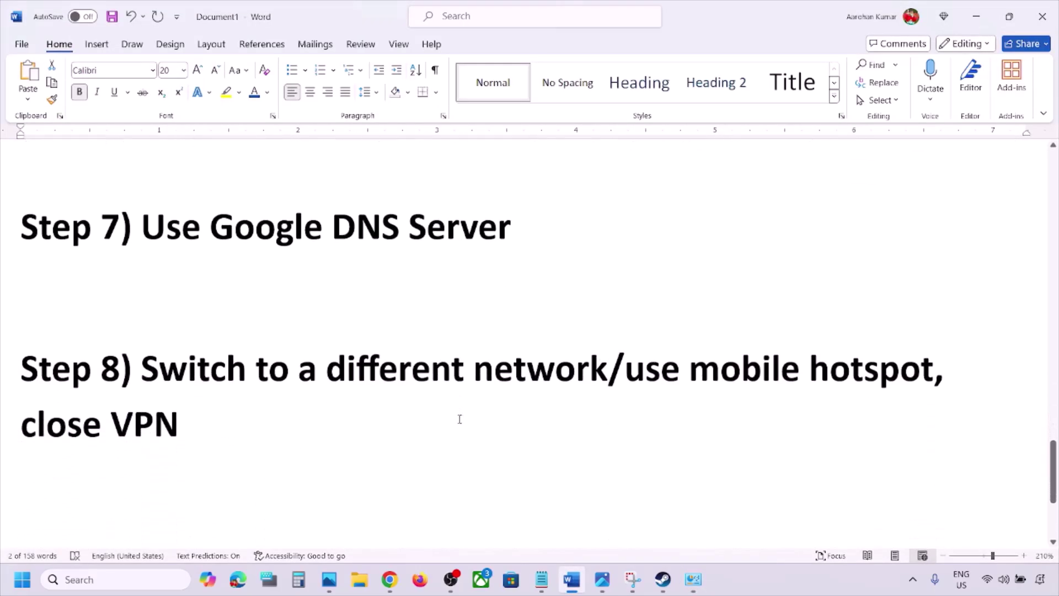
Highlight Step 8's 'Switch to a different network' and connect the PC to G_801-5G Wi-Fi instead of G_801-4G
left_click_drag(152, 368, 573, 345)
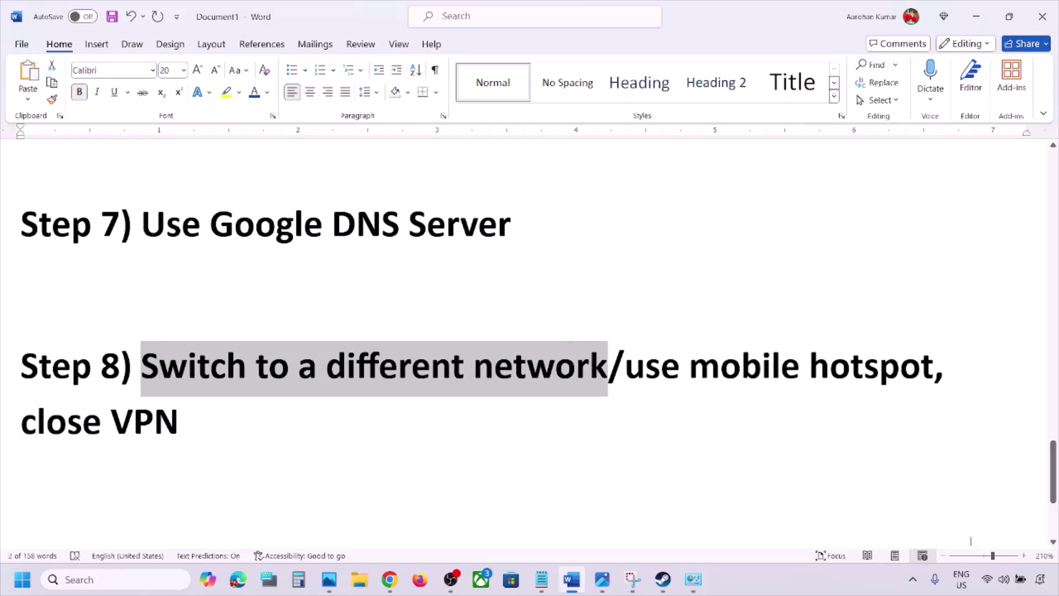
left_click(987, 579)
left_click(870, 319)
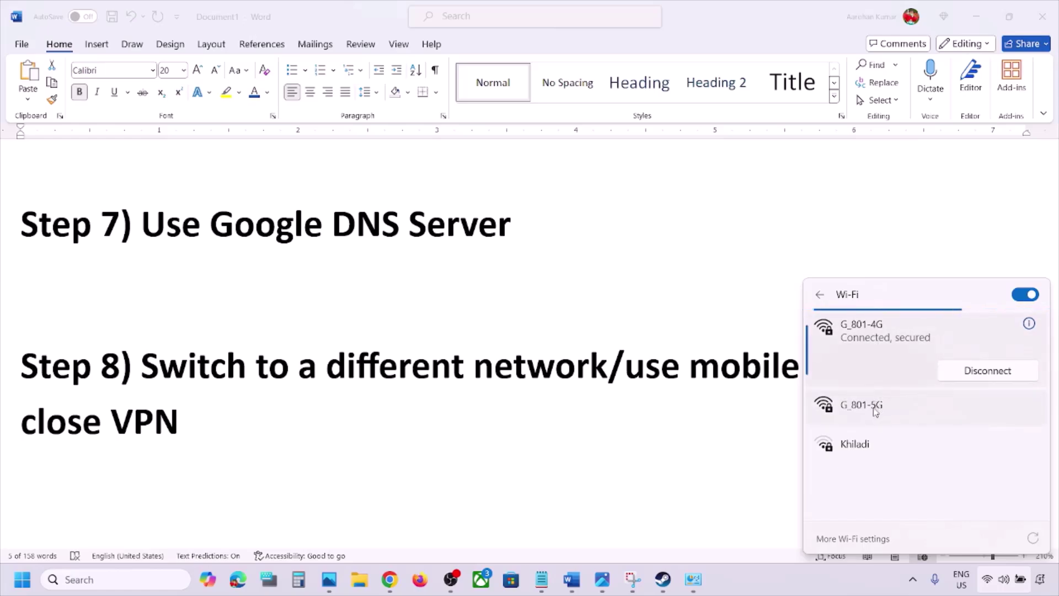
left_click(876, 407)
left_click(967, 435)
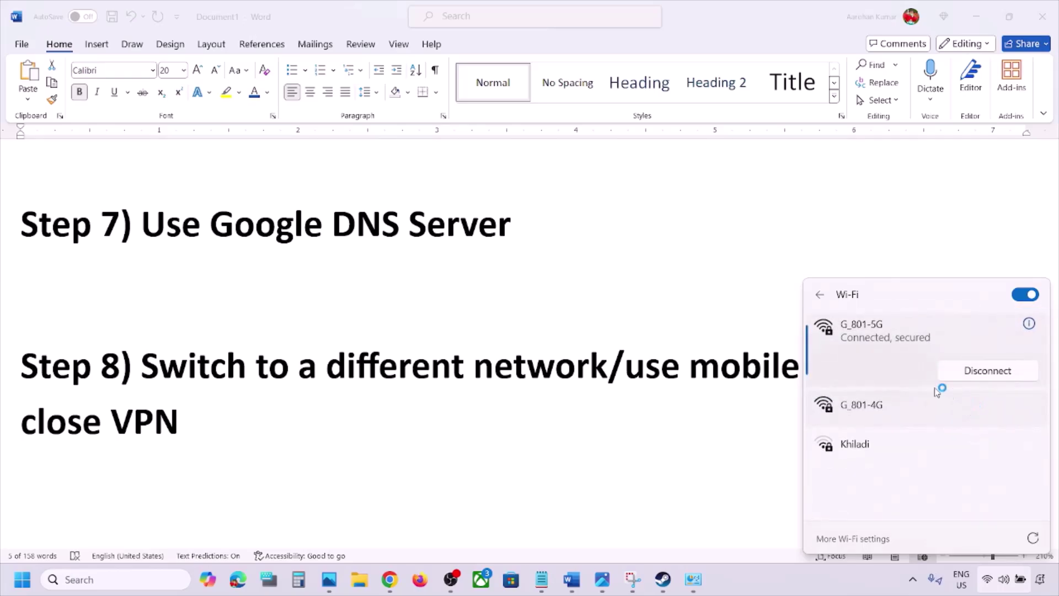
left_click(704, 359)
Highlight 'use mobile hotspot' and 'close VPN' in Step 8, rechecking the available Wi-Fi networks
left_click_drag(629, 368, 874, 368)
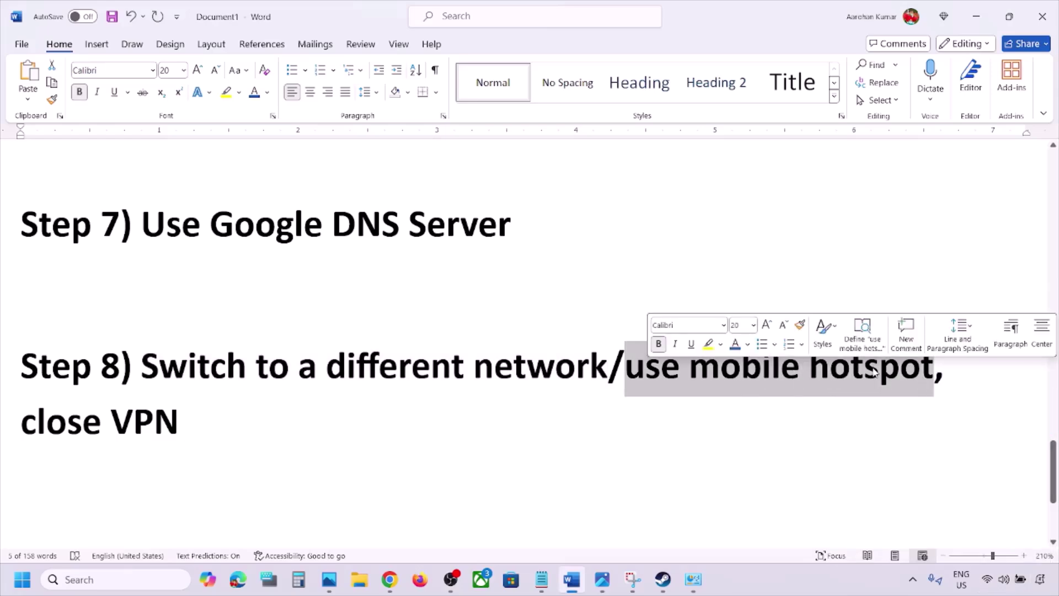
left_click(874, 369)
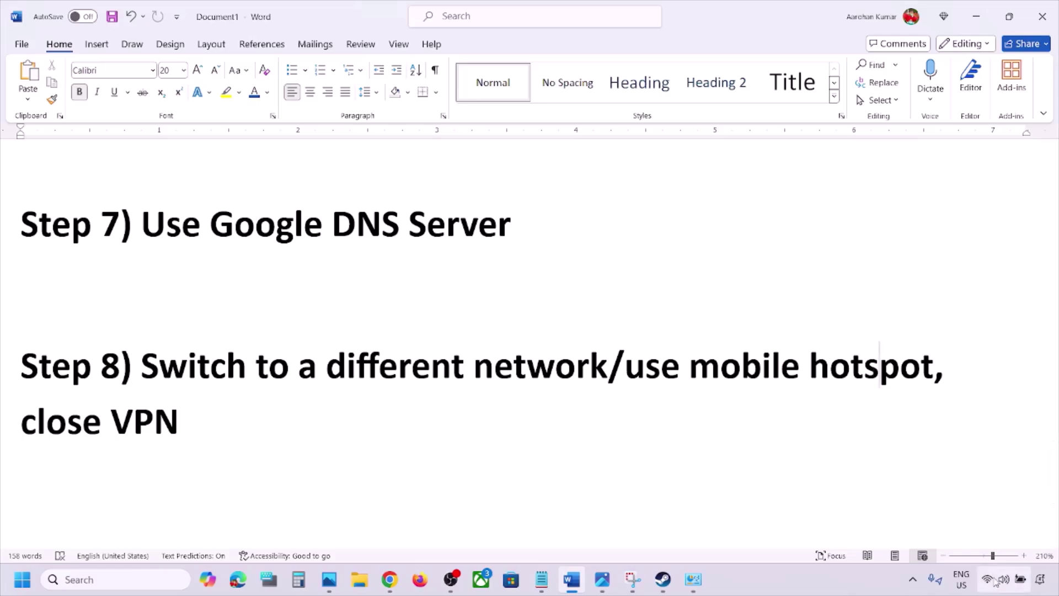
left_click(996, 579)
left_click(873, 326)
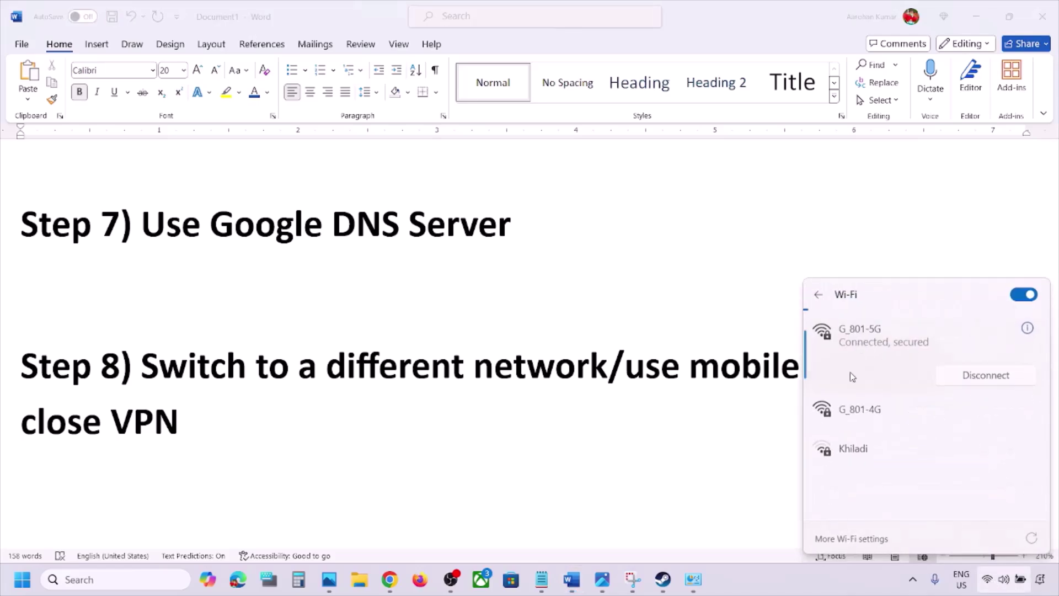
left_click(687, 369)
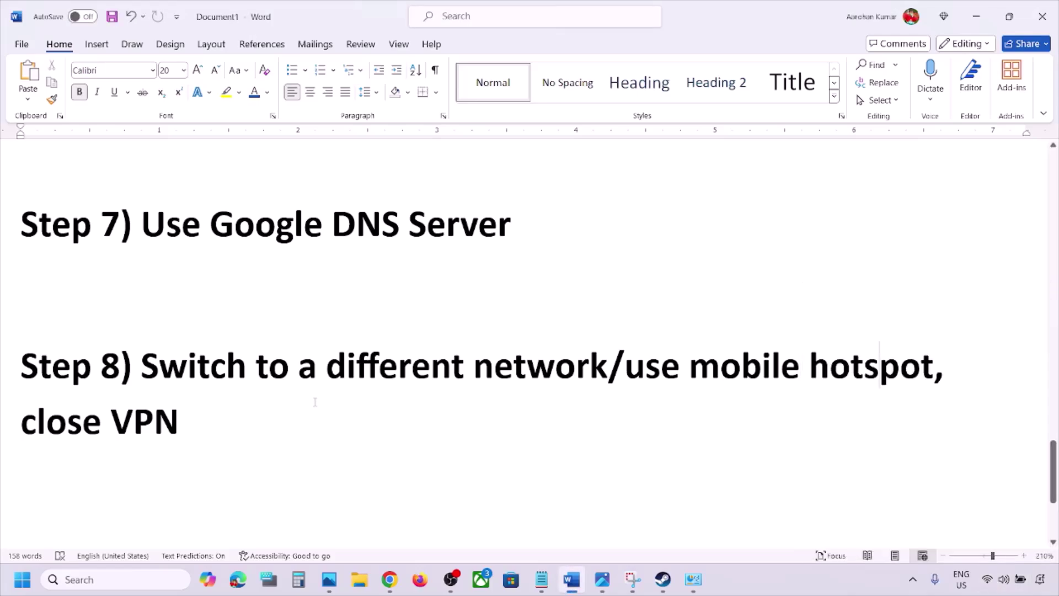
left_click_drag(220, 415, 59, 419)
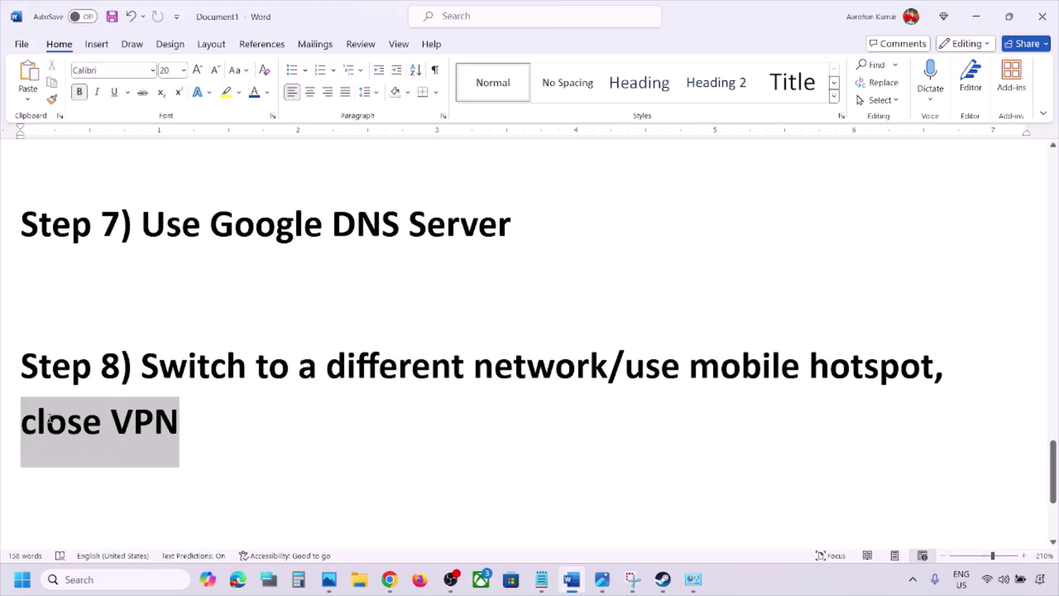
left_click(258, 437)
Scroll to Step 9 and highlight 'Use Ethernet connection'
scroll(258, 437, "down", 1)
scroll(258, 437, "down", 2)
left_click_drag(152, 389, 535, 395)
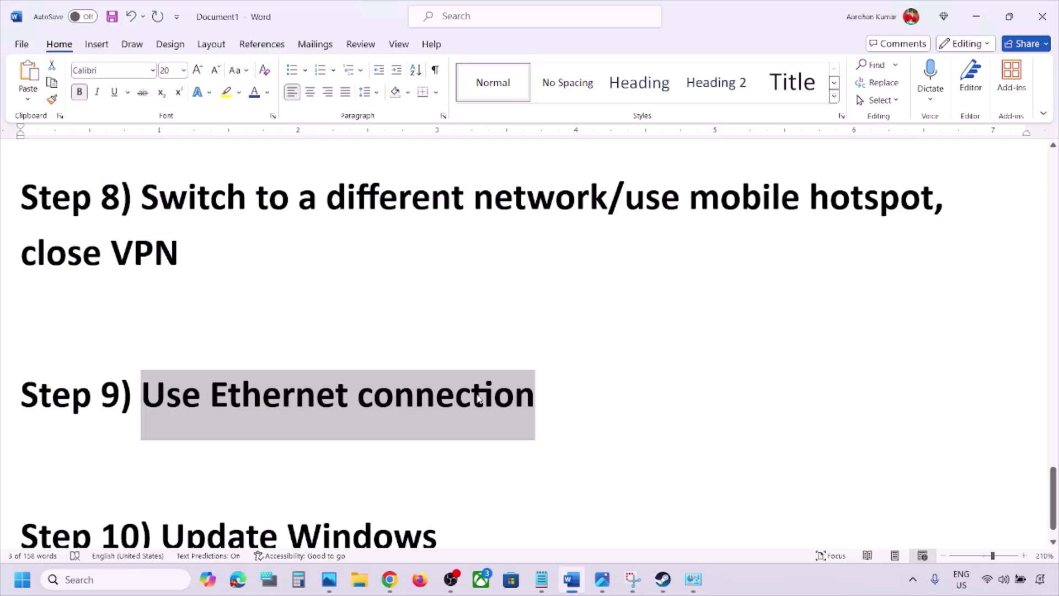
Highlight 'Update Windows' in Step 10 and open Windows Settings with Win+I
scroll(480, 398, "down", 1)
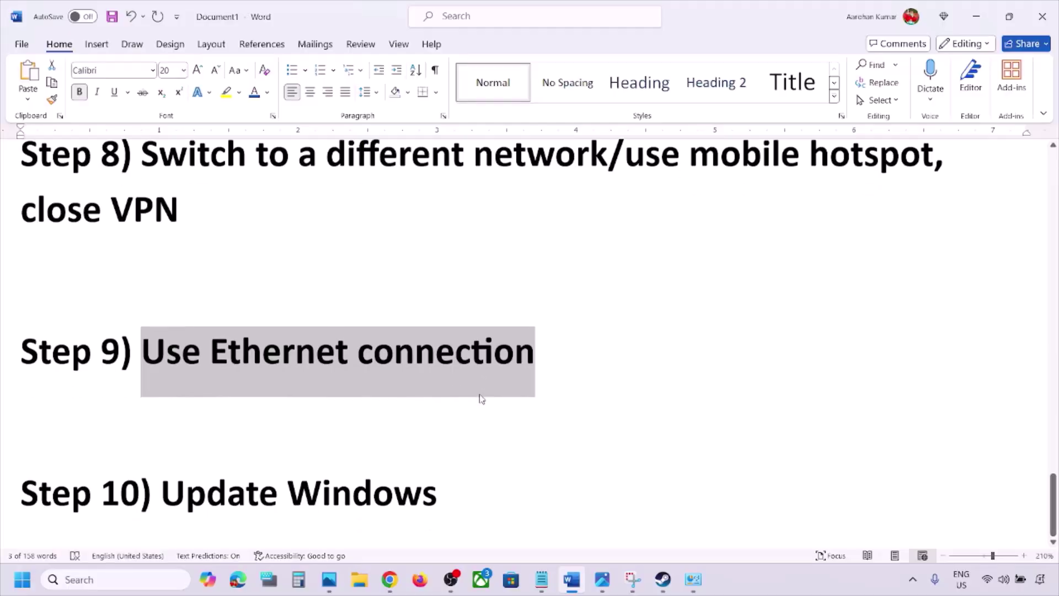
left_click_drag(163, 499, 484, 479)
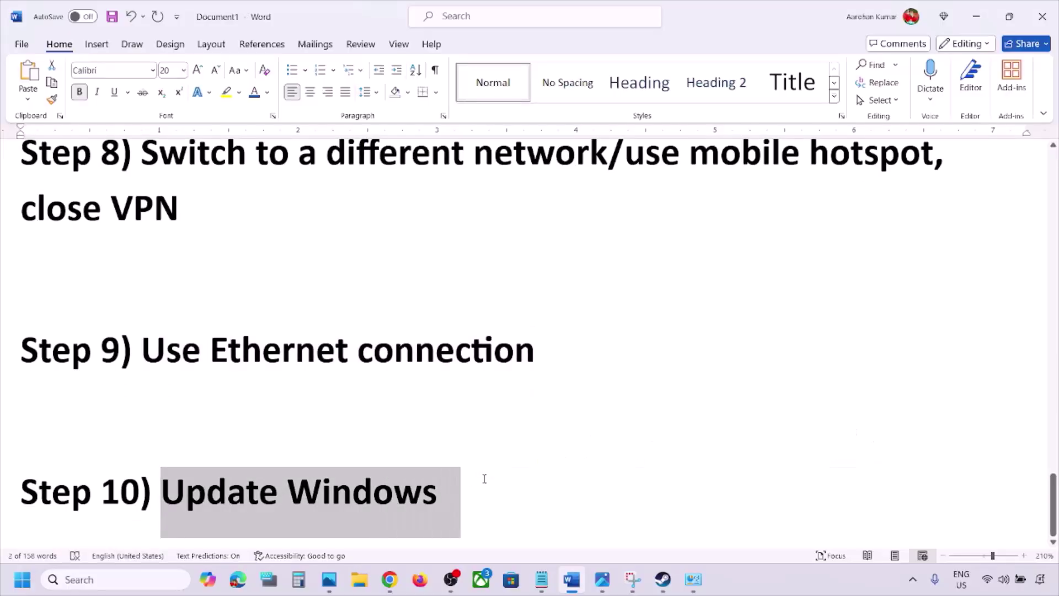
key("super+i")
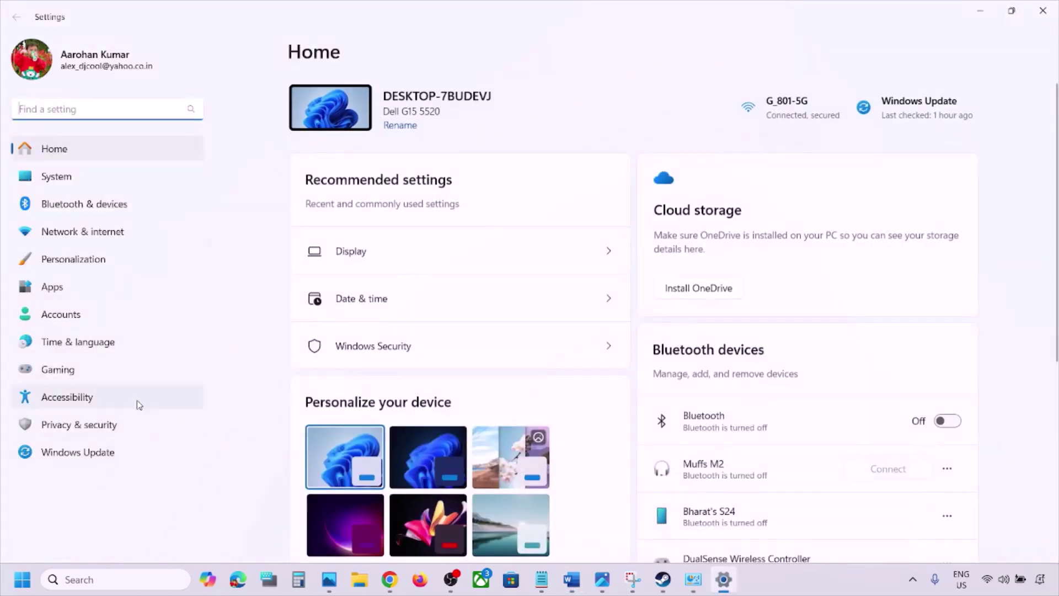
Run Check for updates on the Windows Update page, then dismiss Start's power options unused
left_click(74, 450)
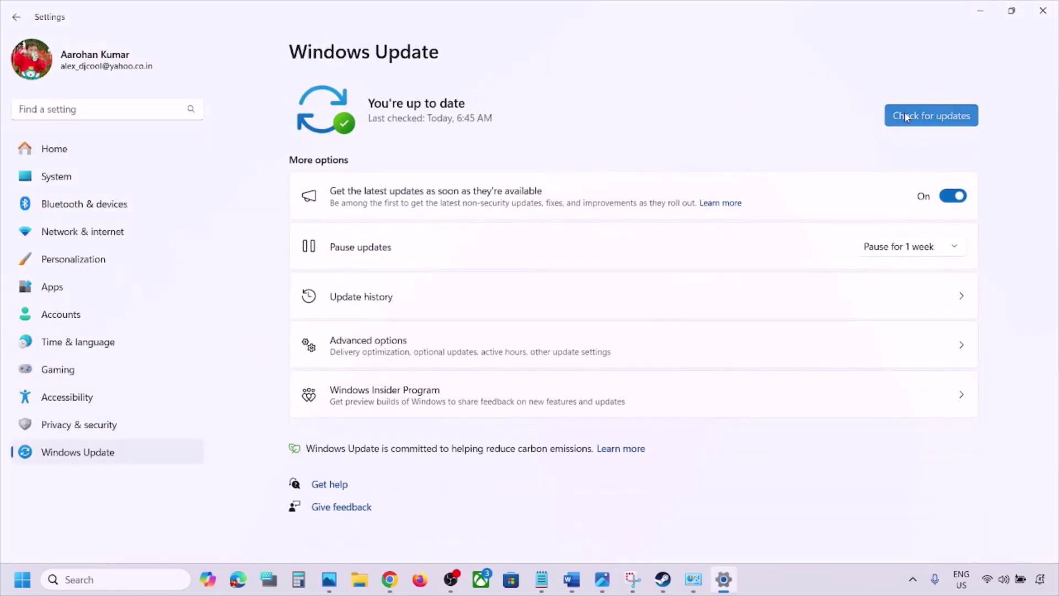
left_click(931, 115)
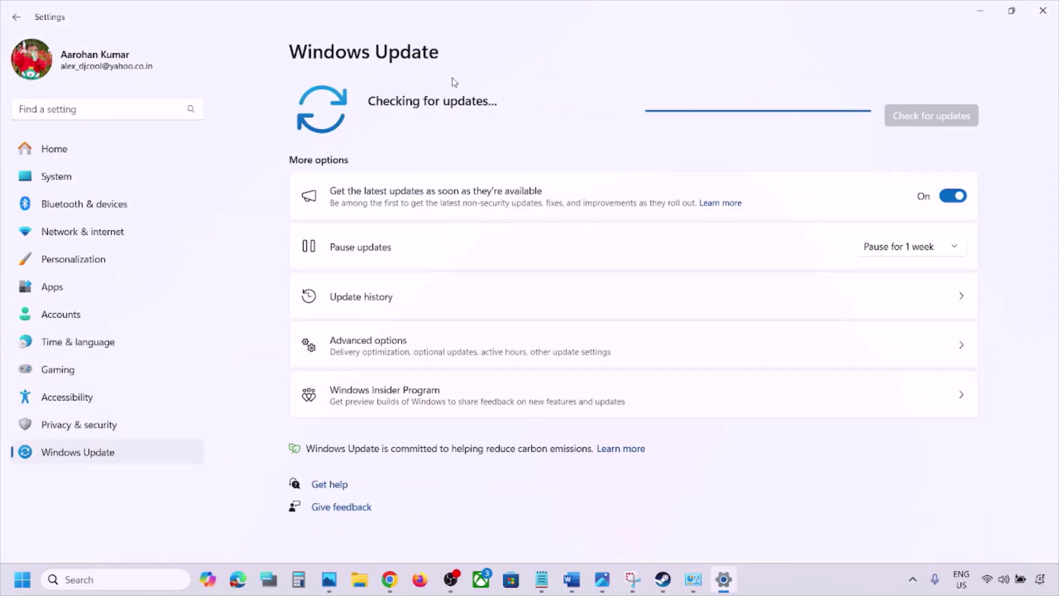
left_click(22, 579)
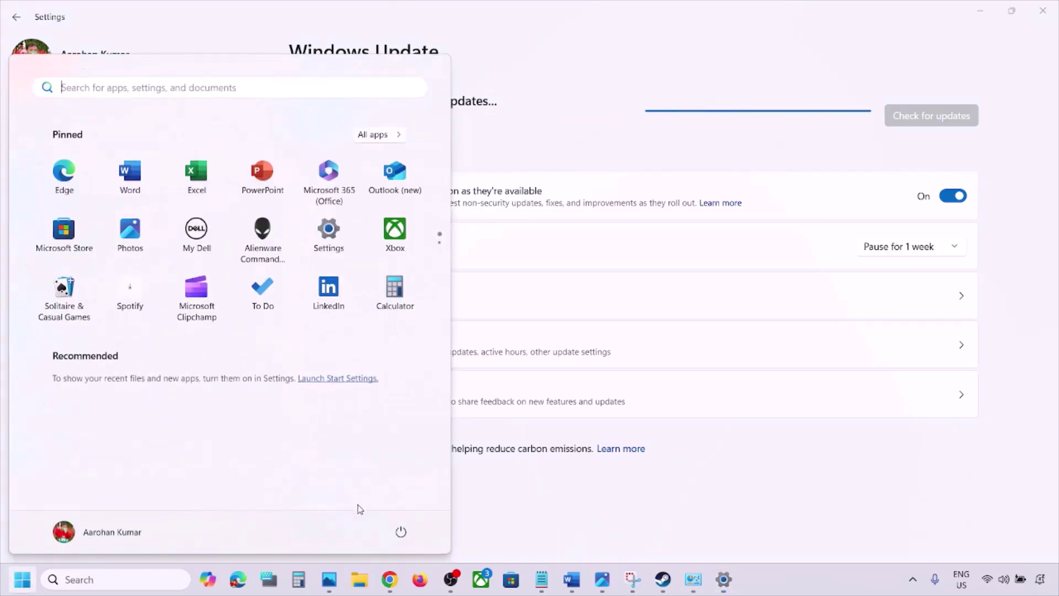
left_click(401, 532)
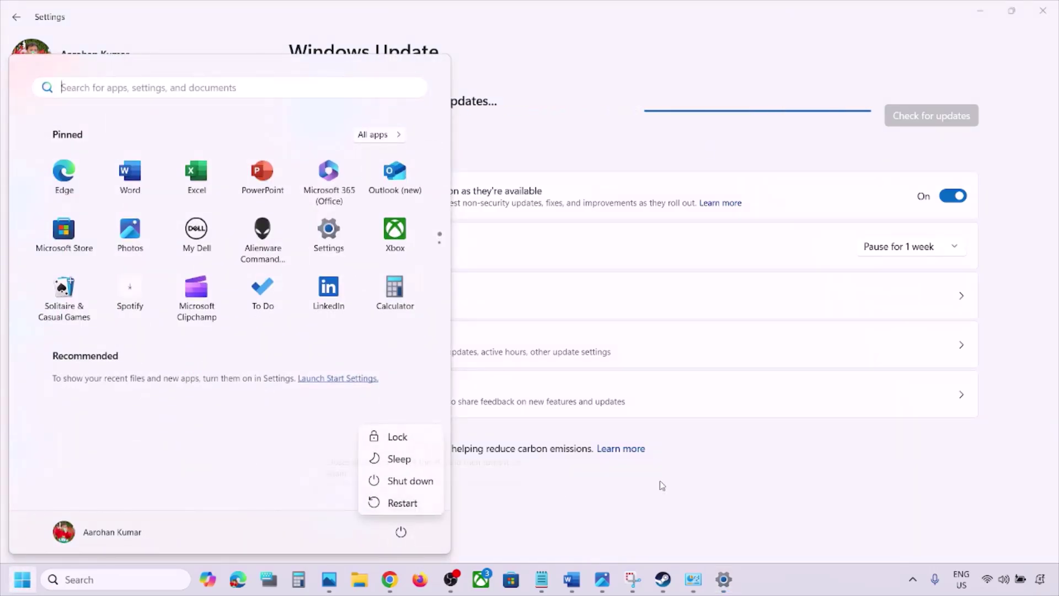
left_click(781, 464)
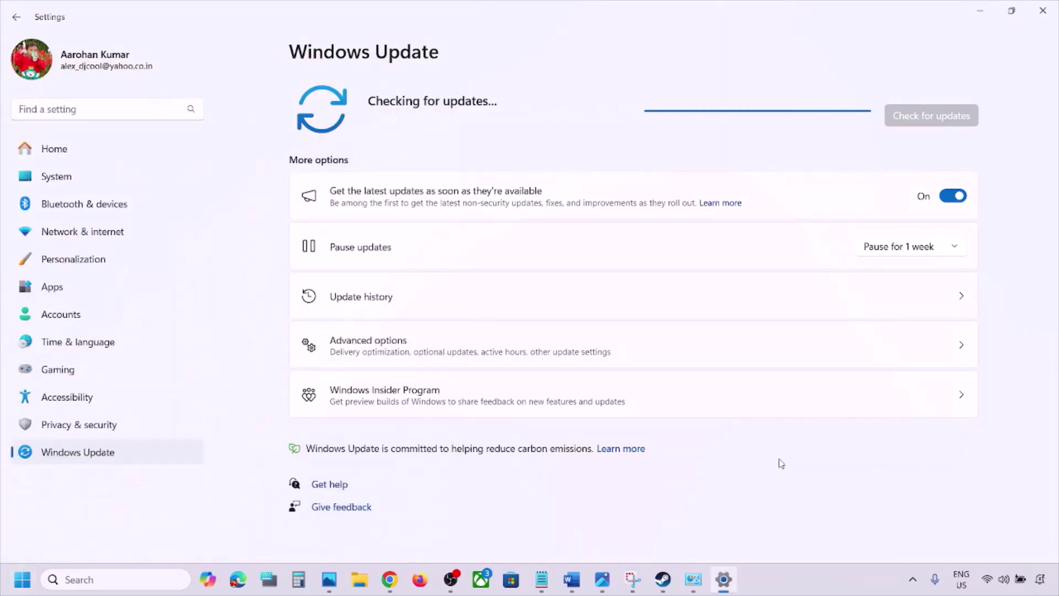